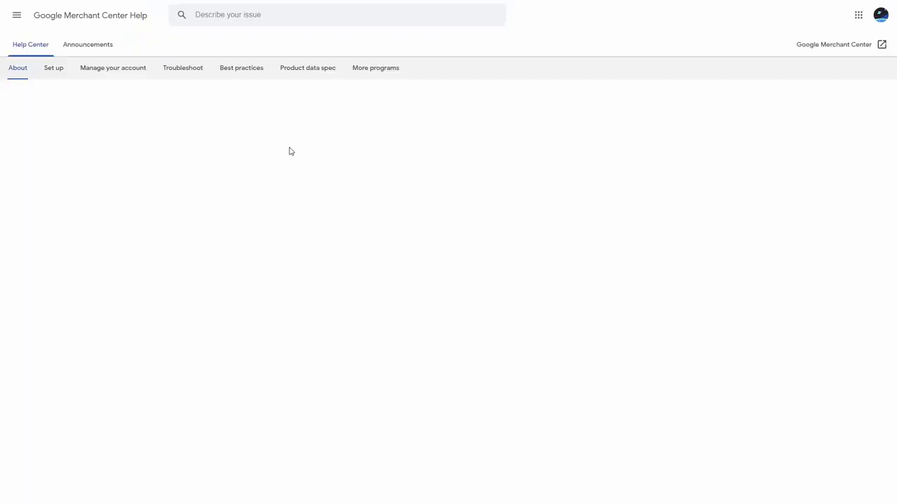
{"action": "scroll", "coordinate": [448, 280], "scroll_direction": "down", "scroll_amount": 1}
{"action": "scroll", "coordinate": [449, 280], "scroll_direction": "down", "scroll_amount": 2}
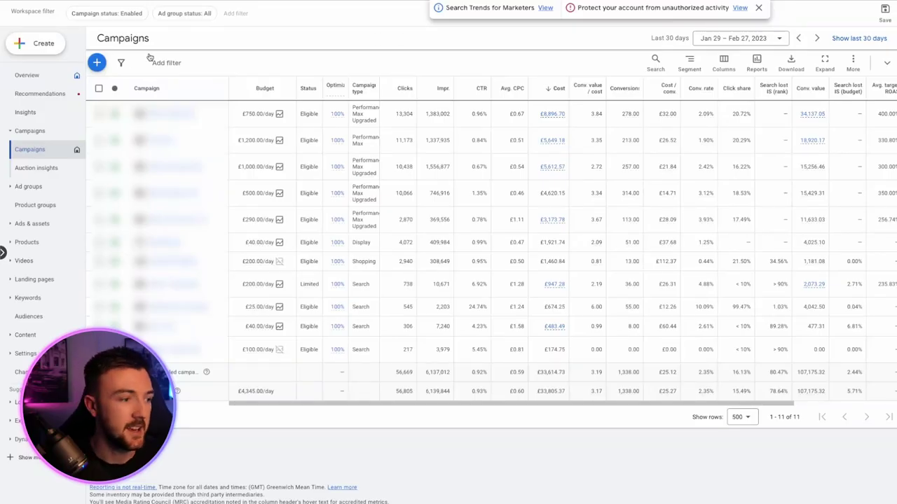
- Start a new campaign with Sales as its objective
{"action": "left_click", "coordinate": [98, 63]}
{"action": "left_click", "coordinate": [129, 71]}
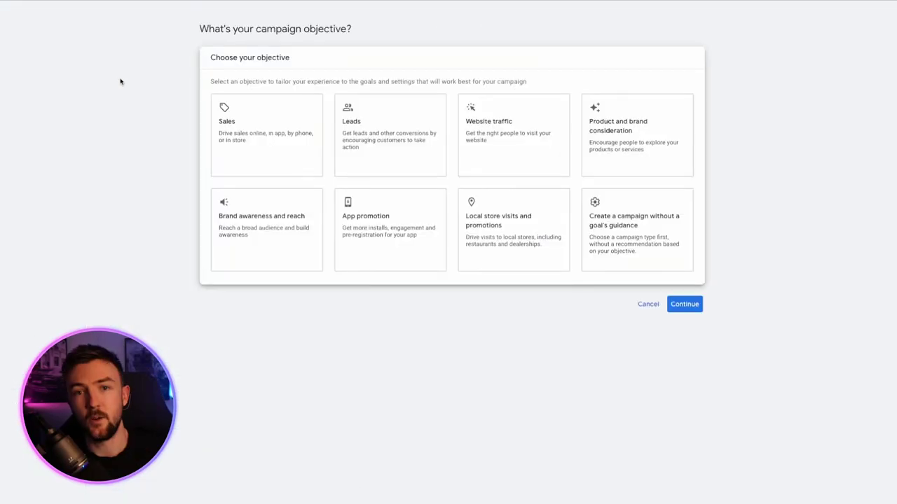
{"action": "left_click", "coordinate": [232, 124]}
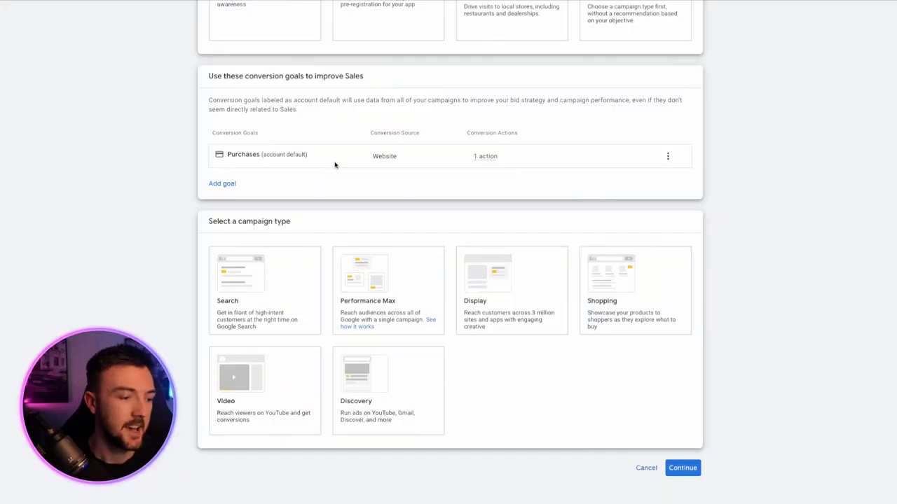
- Choose Shopping as the campaign type and Standard Shopping campaign as its subtype
{"action": "scroll", "coordinate": [599, 178], "scroll_direction": "down", "scroll_amount": 1}
{"action": "left_click", "coordinate": [665, 201]}
{"action": "scroll", "coordinate": [758, 209], "scroll_direction": "down", "scroll_amount": 3}
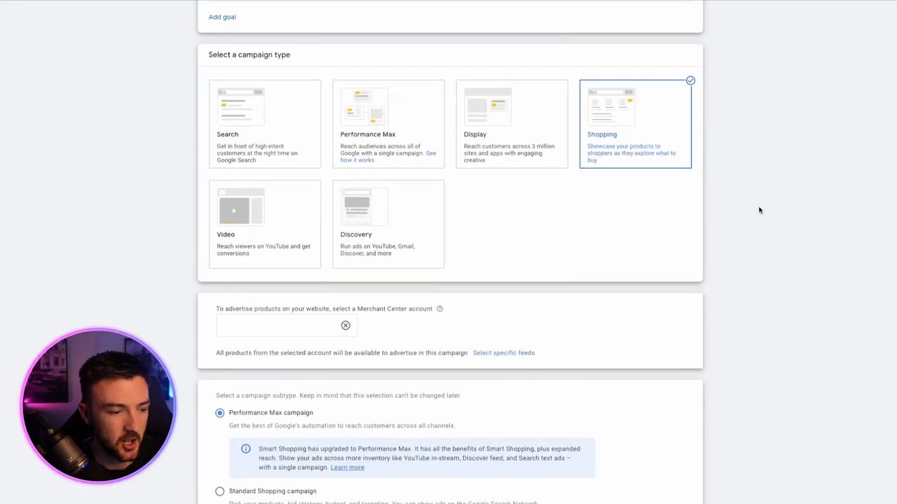
{"action": "scroll", "coordinate": [758, 210], "scroll_direction": "down", "scroll_amount": 1}
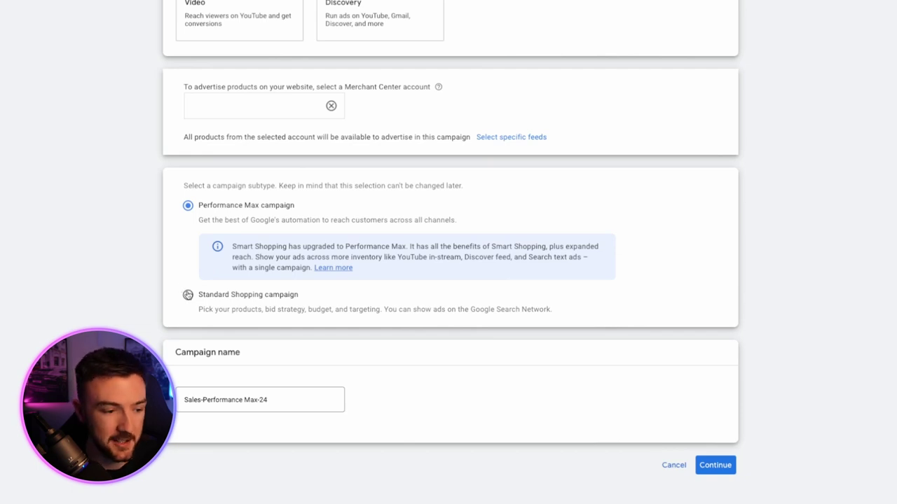
{"action": "left_click", "coordinate": [188, 294]}
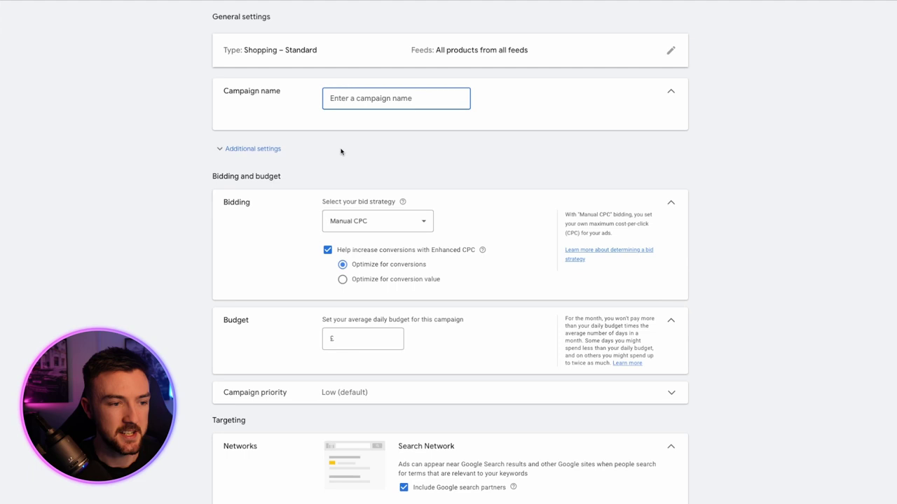
- Show the additional general settings and name the campaign "Standard shopping 1"
{"action": "left_click", "coordinate": [353, 154]}
{"action": "type", "text": "Sta"}
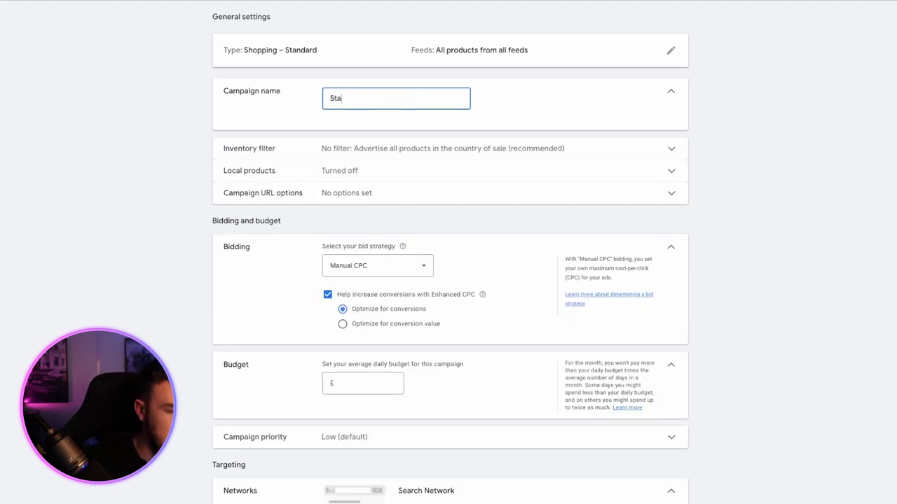
{"action": "type", "text": "ndard shopping 1"}
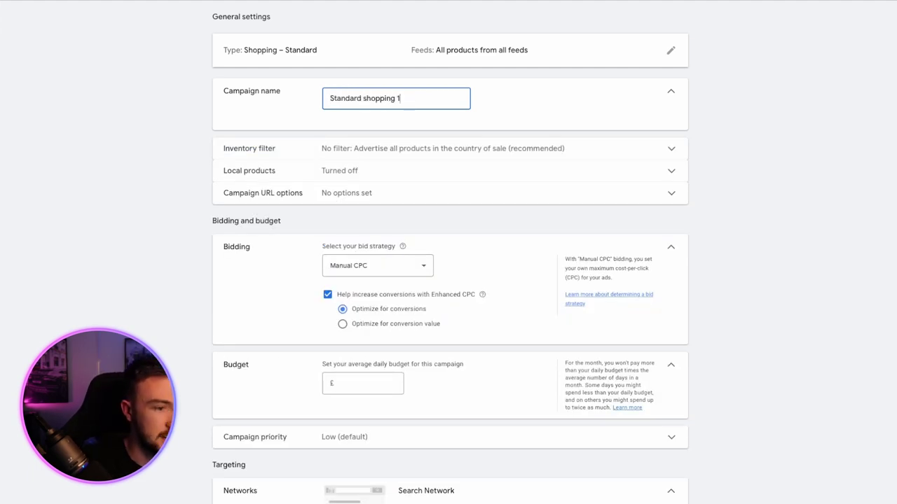
{"action": "key", "text": "shift+Tab"}
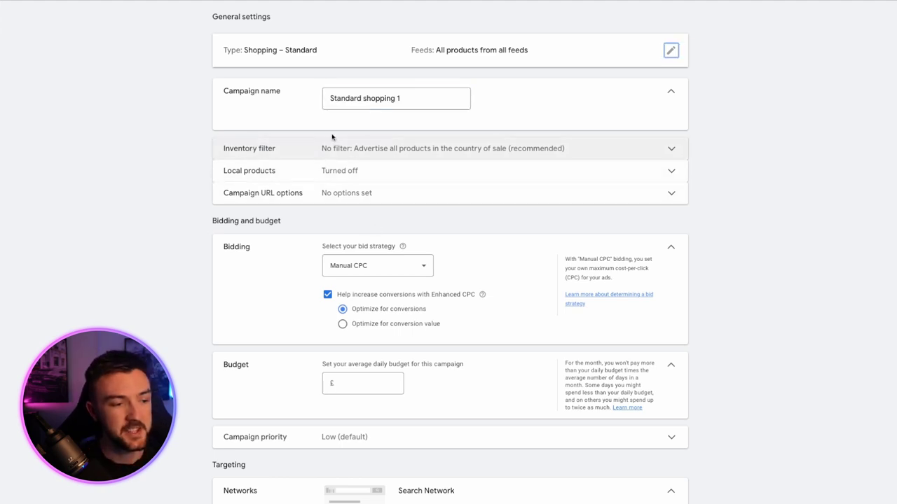
- Turn off Enhanced CPC for the Manual CPC bidding and set the average daily budget to £50
{"action": "scroll", "coordinate": [155, 275], "scroll_direction": "down", "scroll_amount": 2}
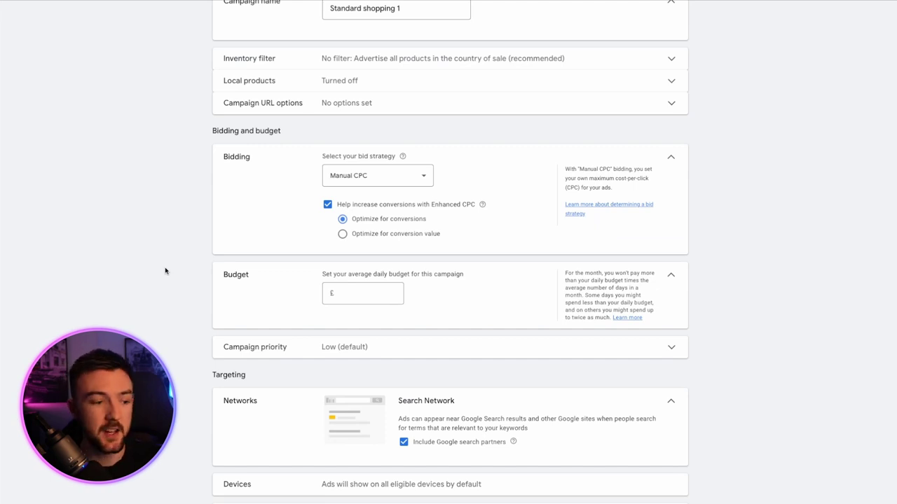
{"action": "left_click", "coordinate": [327, 204]}
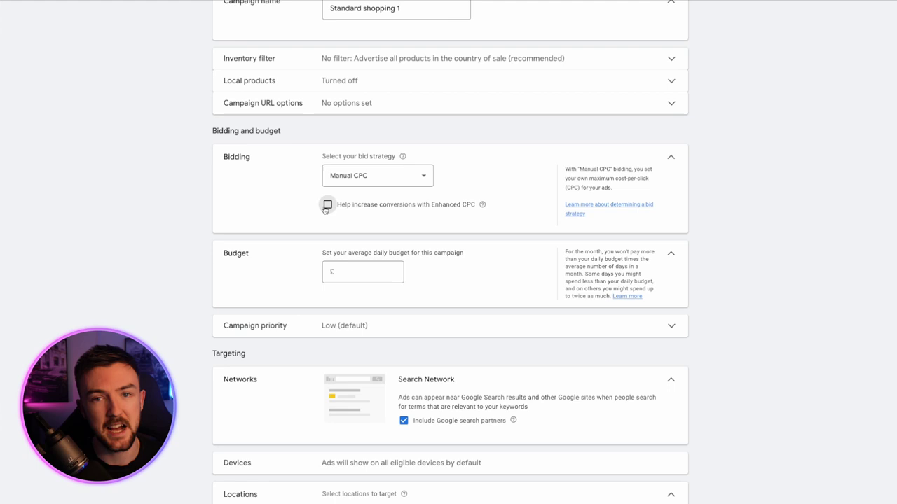
{"action": "left_click", "coordinate": [361, 273]}
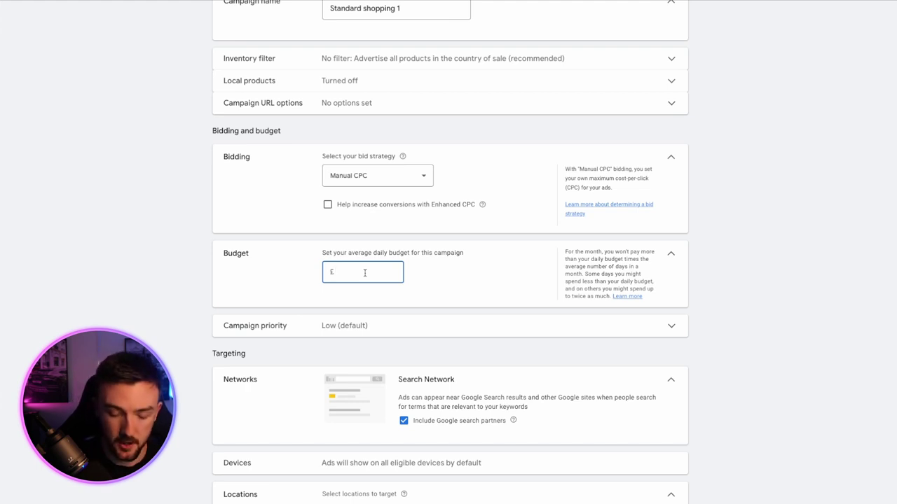
{"action": "type", "text": "50"}
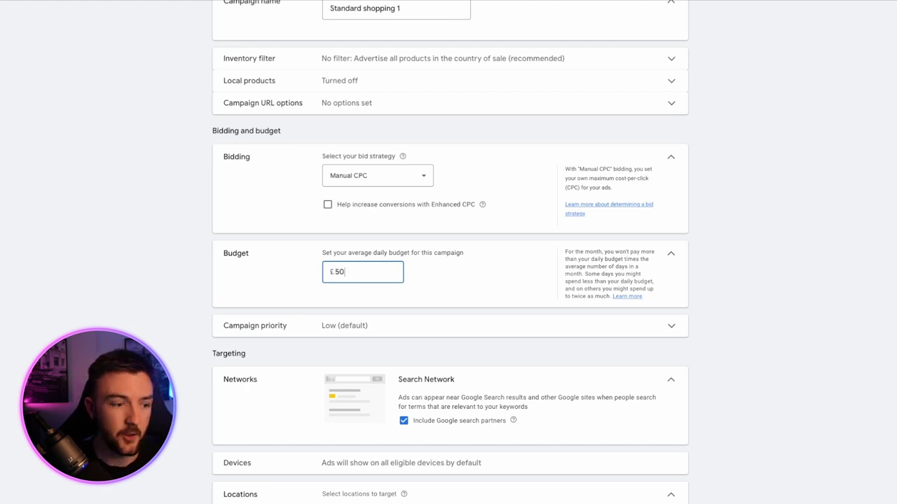
{"action": "left_click", "coordinate": [133, 271]}
{"action": "scroll", "coordinate": [134, 271], "scroll_direction": "down", "scroll_amount": 1}
{"action": "scroll", "coordinate": [135, 272], "scroll_direction": "down", "scroll_amount": 1}
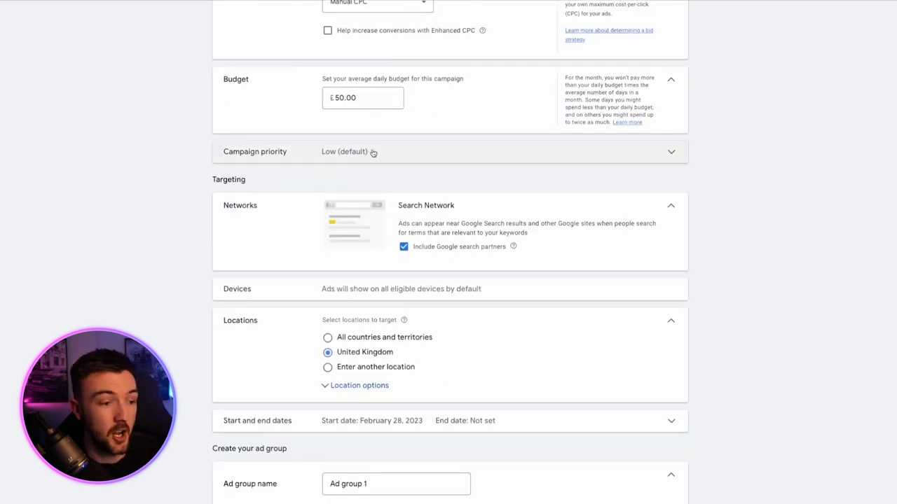
- Review the campaign priority options and the network targeting settings
{"action": "left_click", "coordinate": [373, 153]}
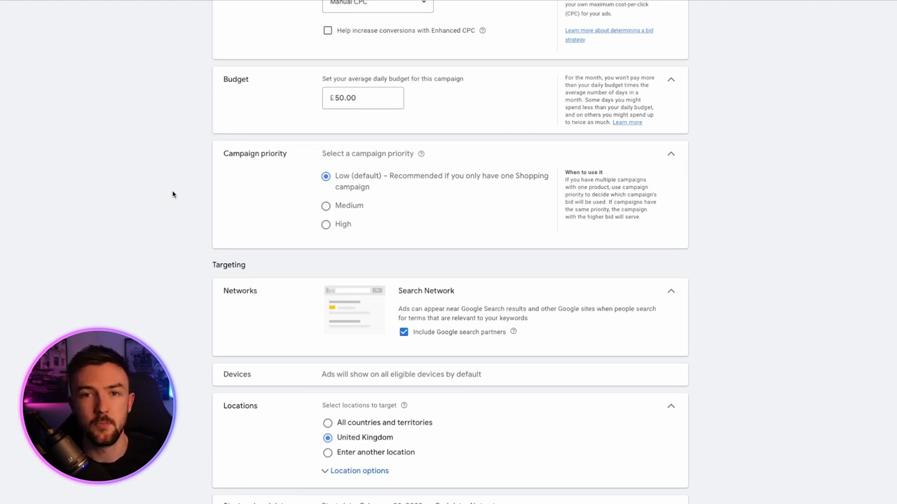
{"action": "left_click", "coordinate": [670, 154]}
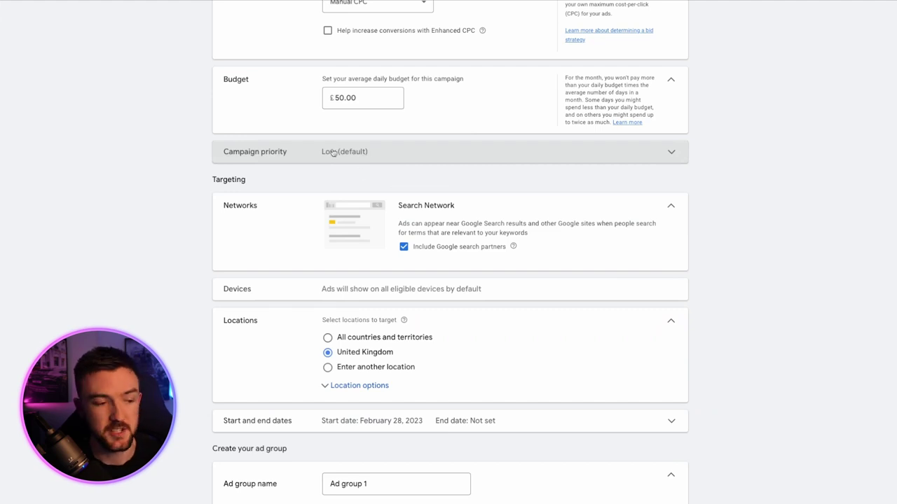
{"action": "scroll", "coordinate": [163, 172], "scroll_direction": "down", "scroll_amount": 1}
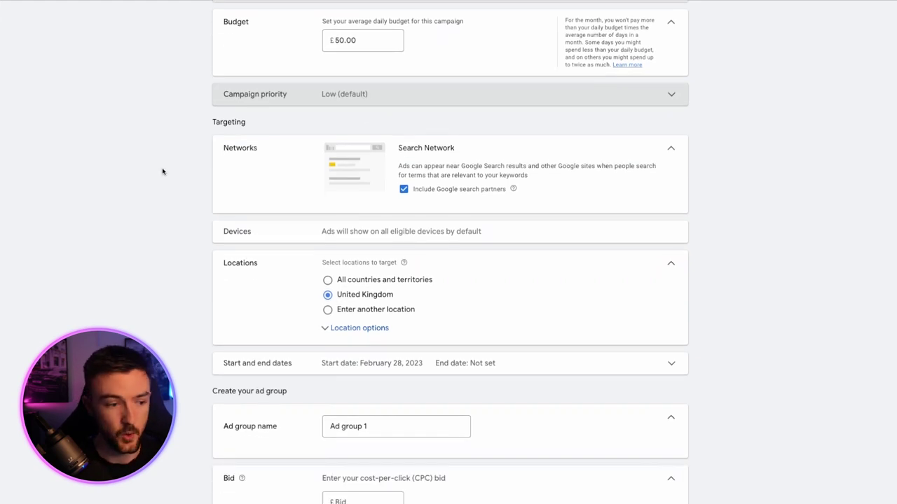
{"action": "scroll", "coordinate": [163, 171], "scroll_direction": "down", "scroll_amount": 1}
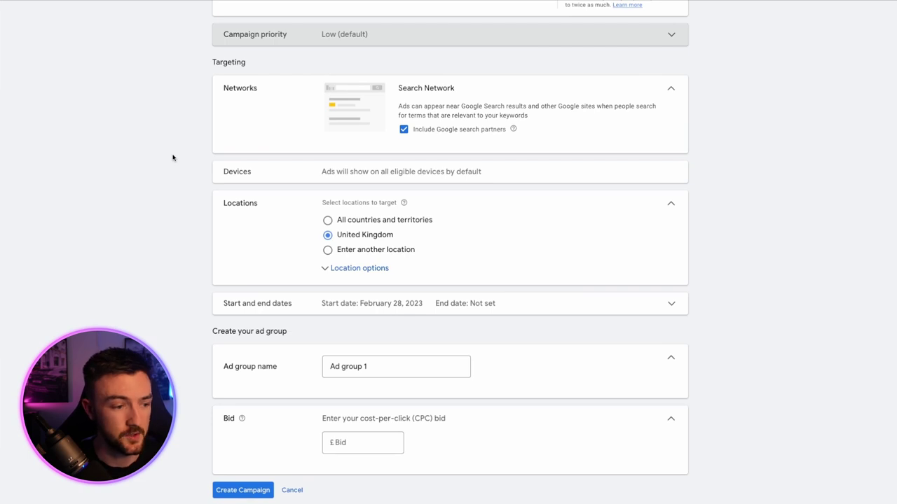
{"action": "scroll", "coordinate": [172, 158], "scroll_direction": "down", "scroll_amount": 1}
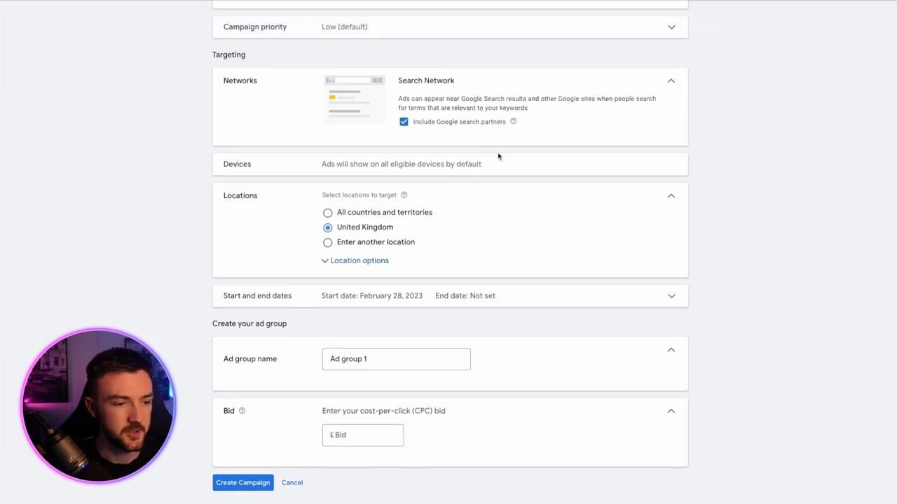
- Target another location instead of the United Kingdom by searching for and adding the United States
{"action": "left_click", "coordinate": [364, 246]}
{"action": "left_click", "coordinate": [381, 265]}
{"action": "type", "text": "united"}
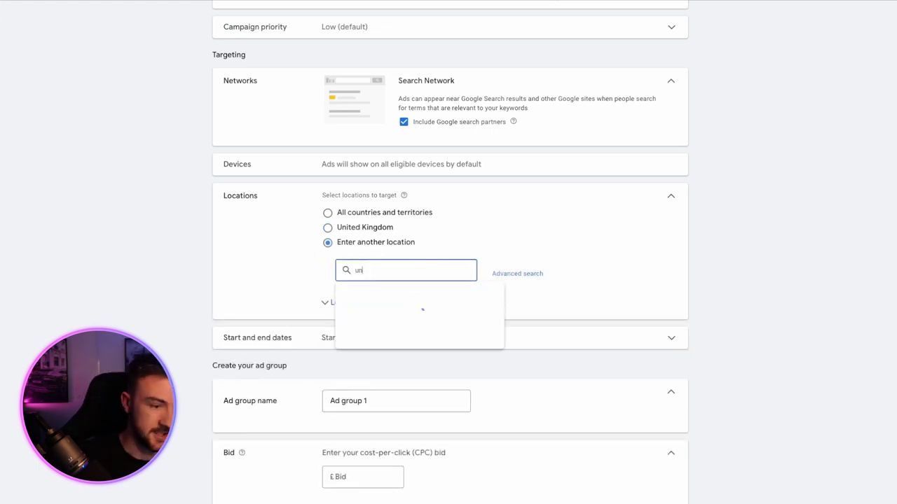
{"action": "left_click", "coordinate": [591, 302]}
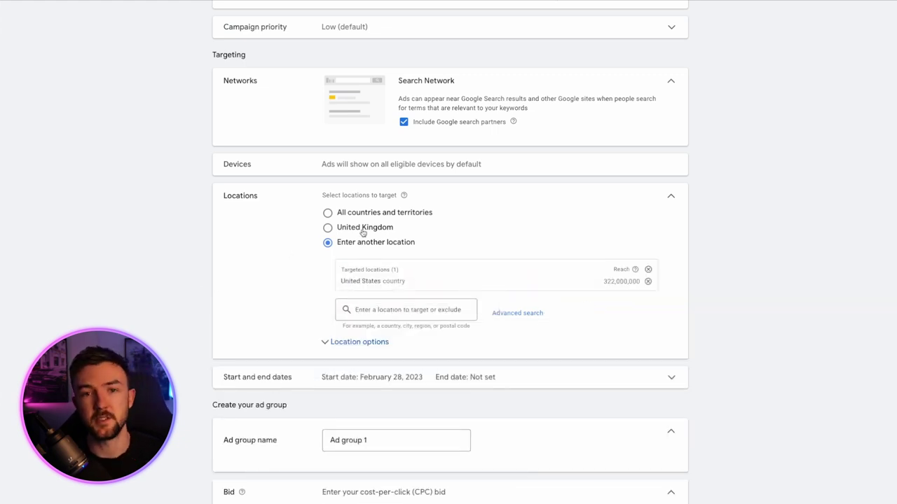
- Review the campaign's start and end date settings
{"action": "scroll", "coordinate": [343, 249], "scroll_direction": "down", "scroll_amount": 2}
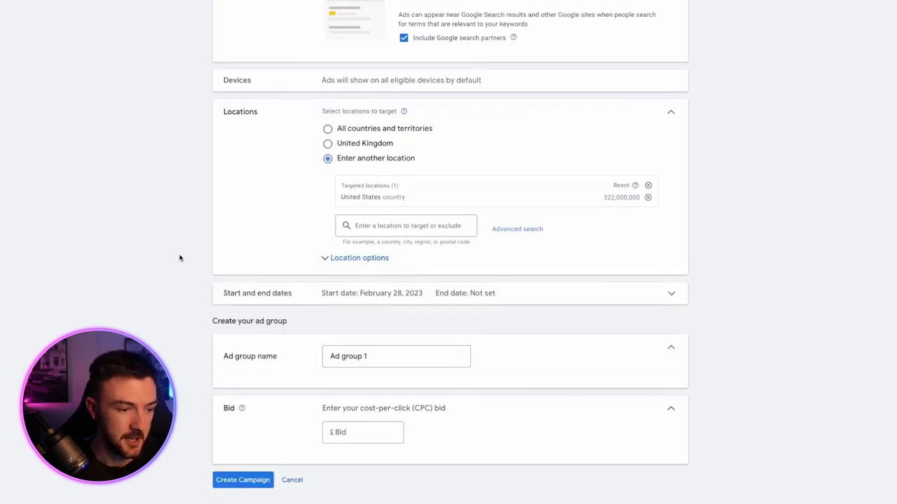
{"action": "left_click", "coordinate": [515, 304]}
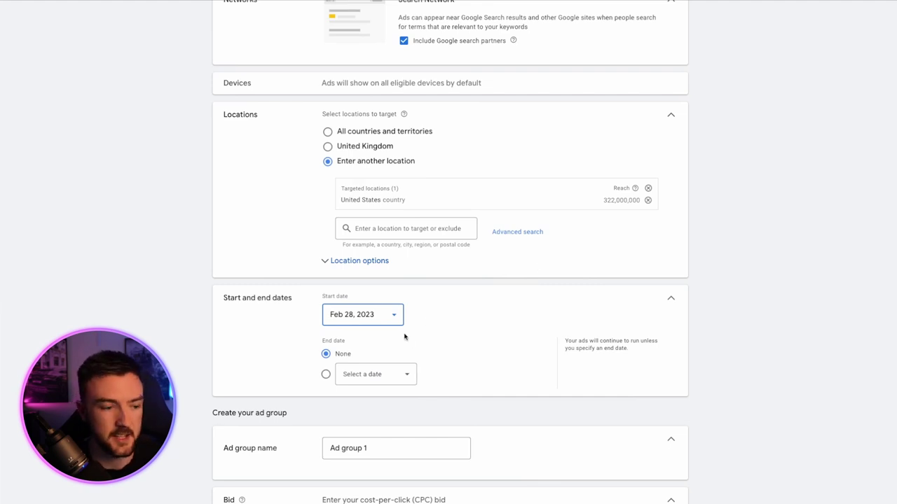
{"action": "left_click", "coordinate": [671, 299]}
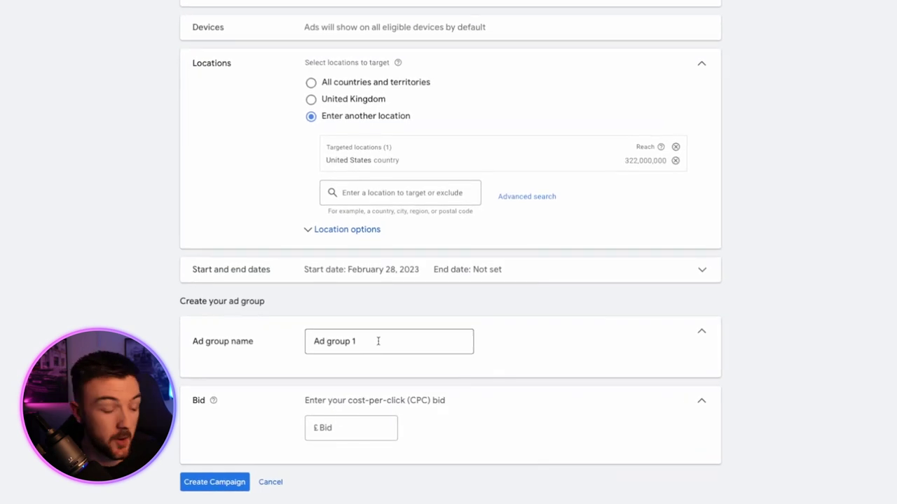
- Set the cost-per-click bid of Ad group 1 to £1.5
{"action": "left_click", "coordinate": [348, 428]}
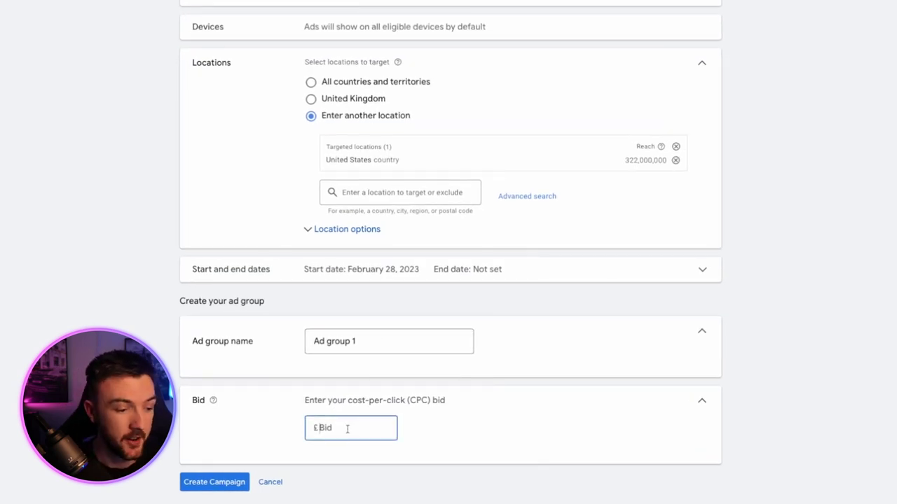
{"action": "type", "text": "1.5"}
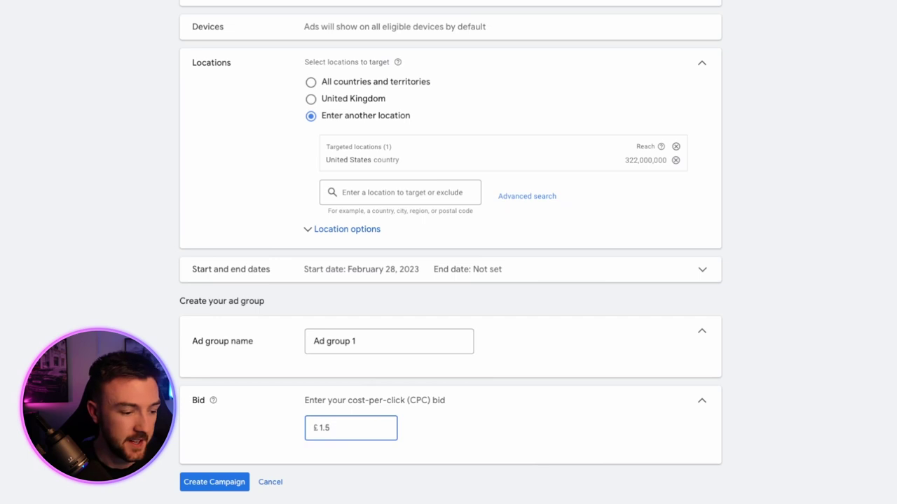
{"action": "key", "text": "Tab"}
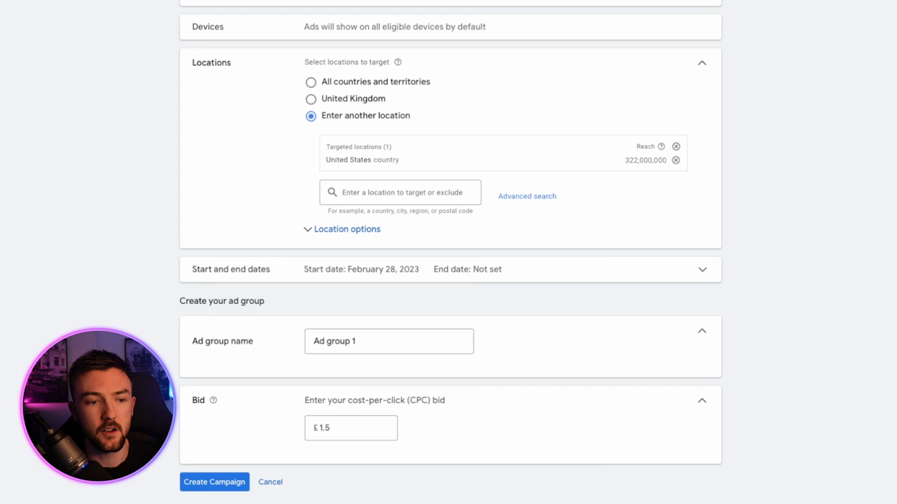
- Raise the ad group's cost-per-click bid to £5
{"action": "double_click", "coordinate": [323, 428]}
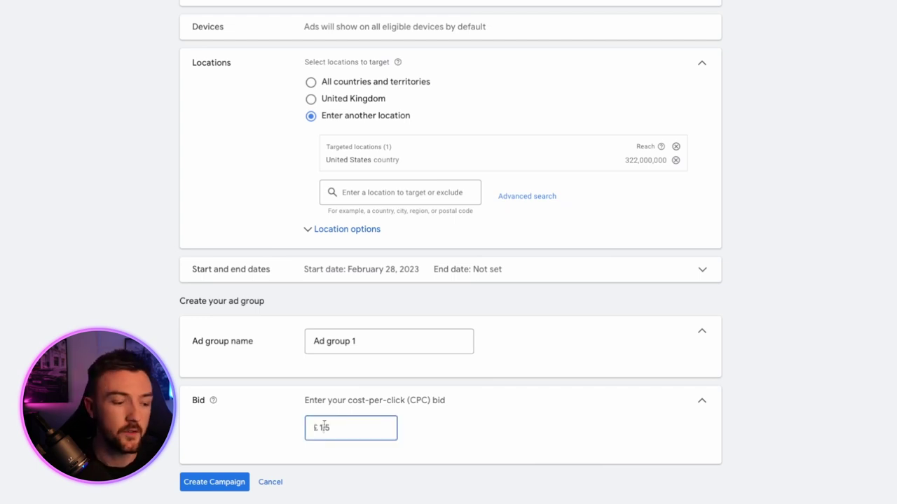
{"action": "type", "text": "5"}
{"action": "key", "text": "Tab"}
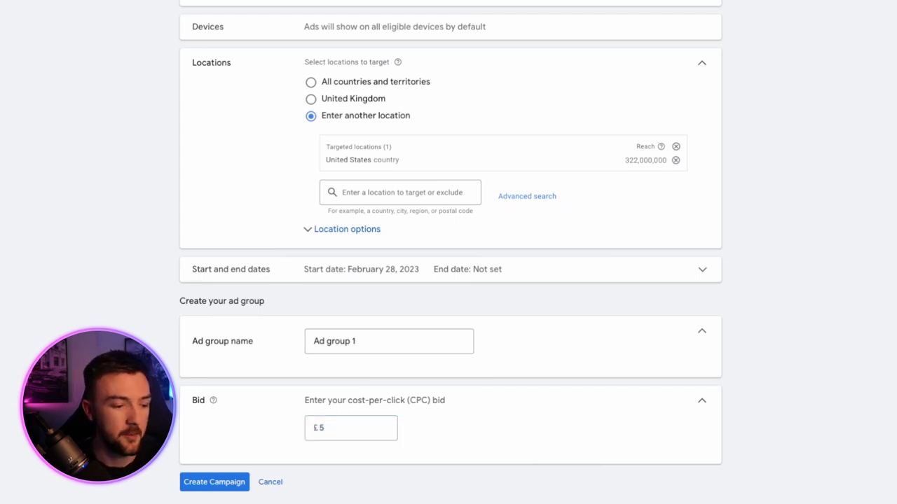
- Replace the ad group's cost-per-click bid with £1.5 and create the campaign
{"action": "double_click", "coordinate": [349, 431]}
{"action": "key", "text": "BackSpace"}
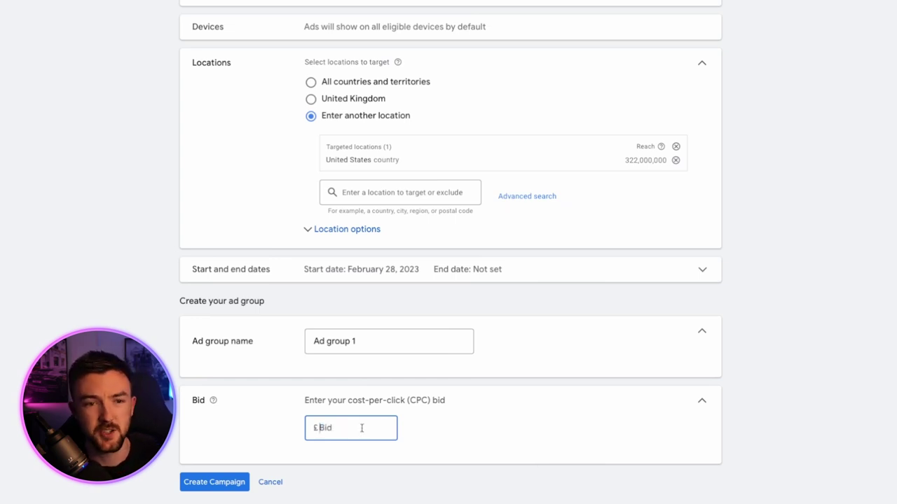
{"action": "type", "text": "1.5"}
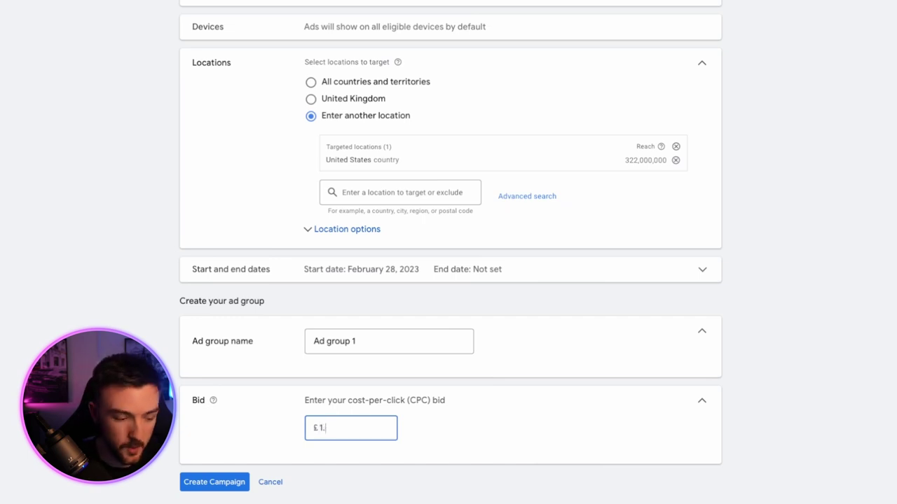
{"action": "left_click", "coordinate": [133, 334]}
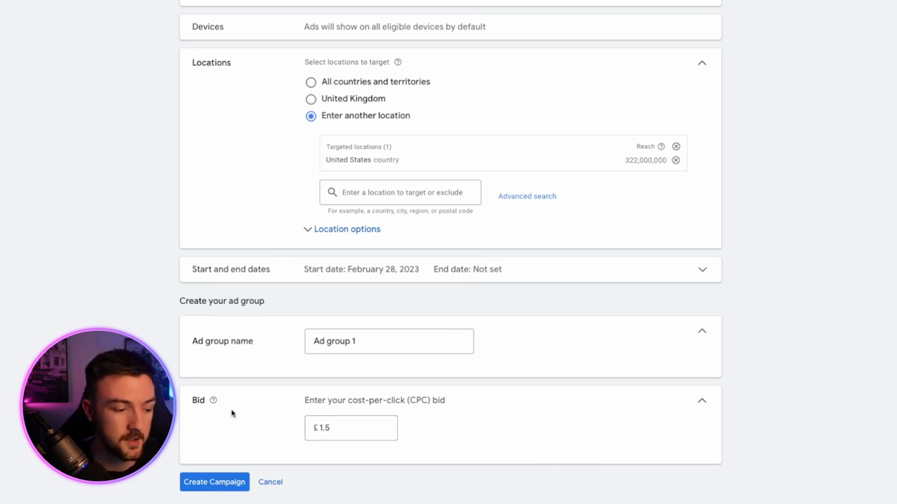
{"action": "left_click", "coordinate": [208, 482]}
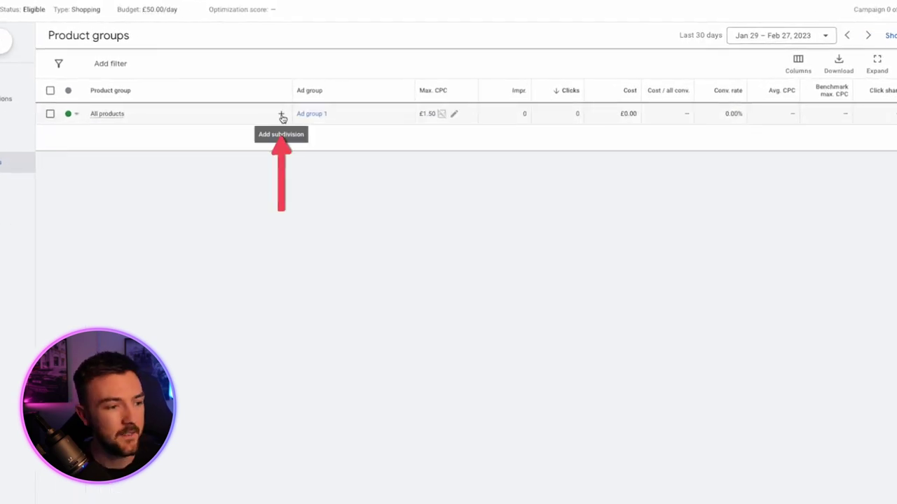
- Add a subdivision to the All products group and choose to subdivide it by Item ID
{"action": "left_click", "coordinate": [282, 114]}
{"action": "left_click", "coordinate": [376, 74]}
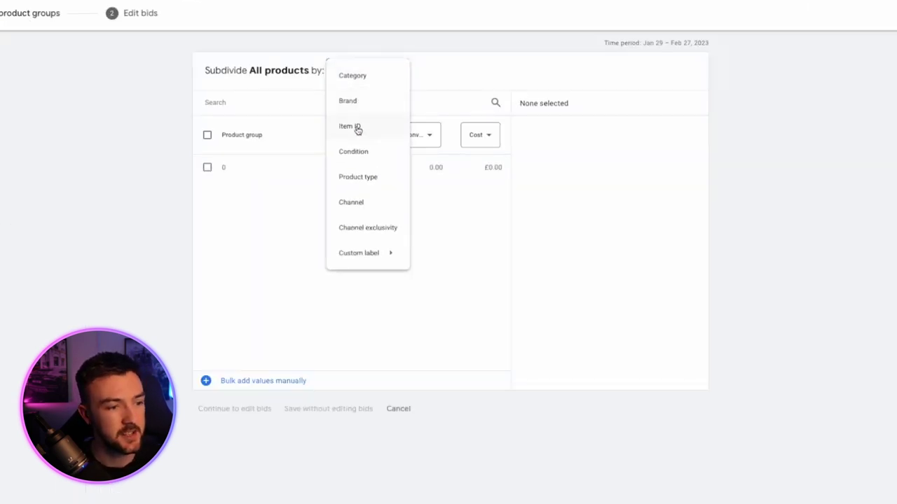
{"action": "left_click", "coordinate": [357, 128]}
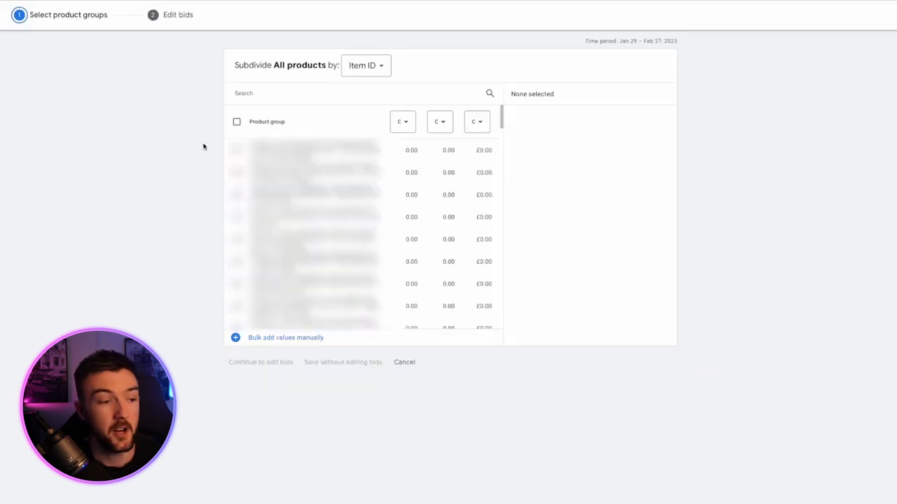
- Select every listed item ID for the All products subdivision, review the maximum CPC bids and save the subdivision
{"action": "left_click", "coordinate": [237, 122]}
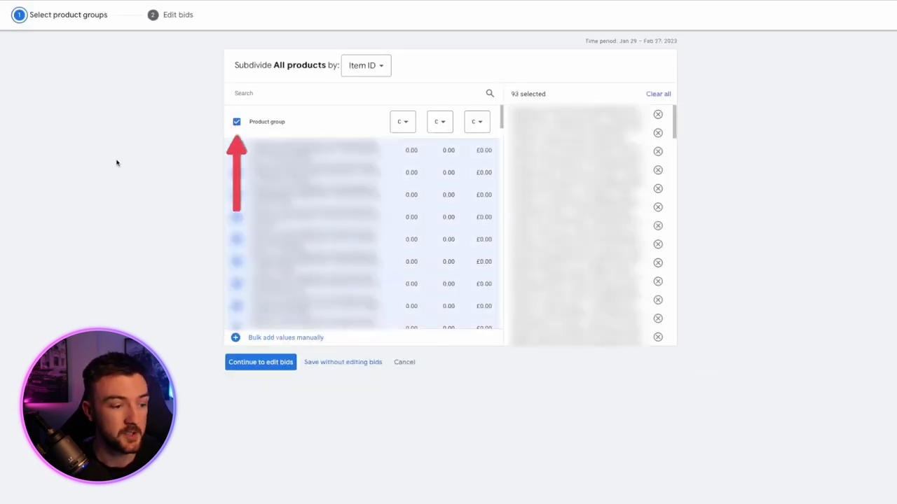
{"action": "left_click", "coordinate": [248, 366]}
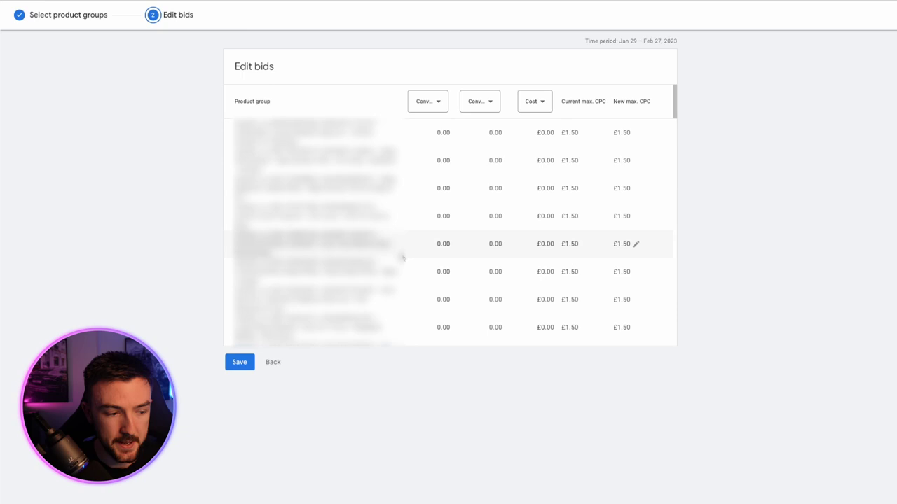
{"action": "scroll", "coordinate": [492, 238], "scroll_direction": "down", "scroll_amount": 1}
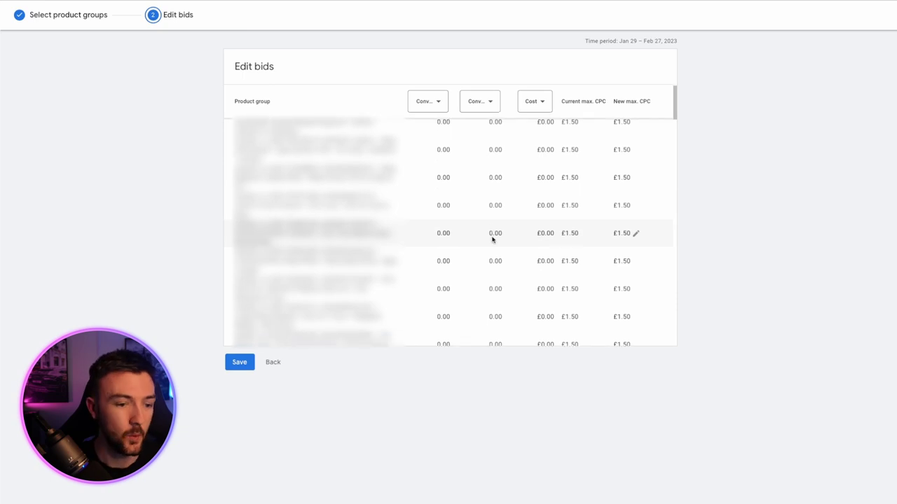
{"action": "left_click", "coordinate": [238, 362]}
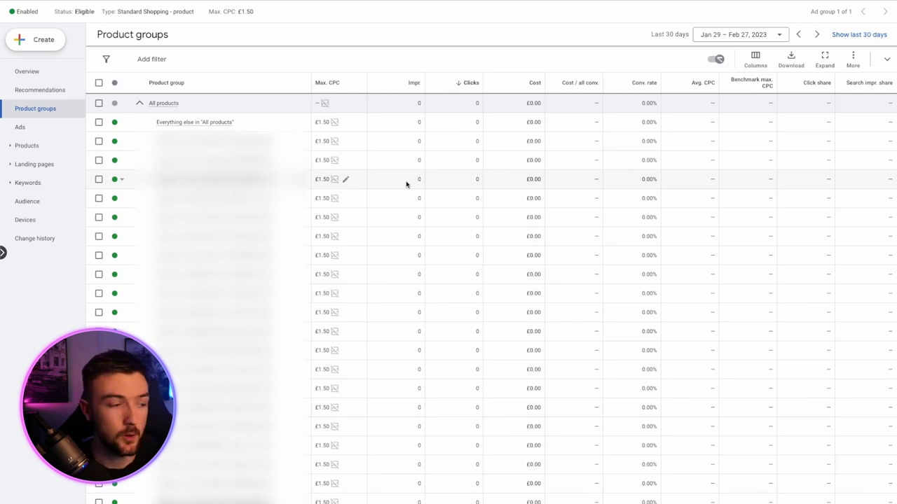
- Exclude the first listed product and the Everything else in "All products" group from the ad group
{"action": "left_click", "coordinate": [120, 143]}
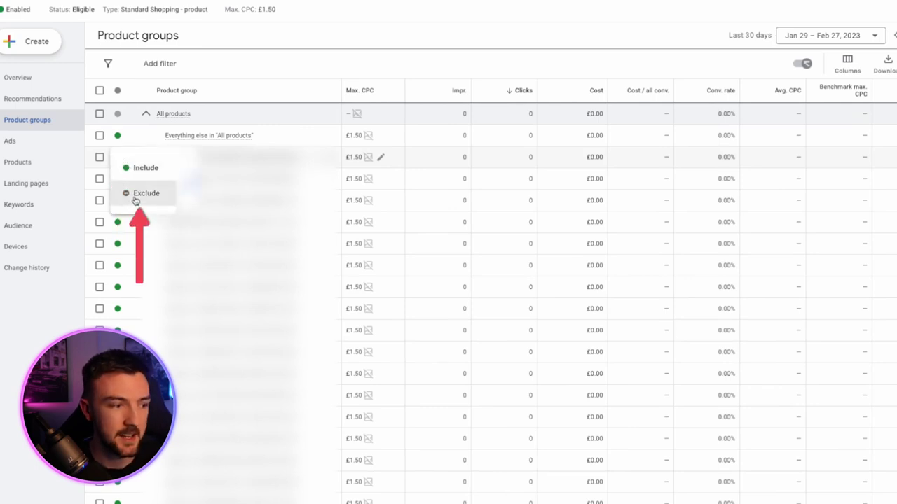
{"action": "left_click", "coordinate": [135, 198]}
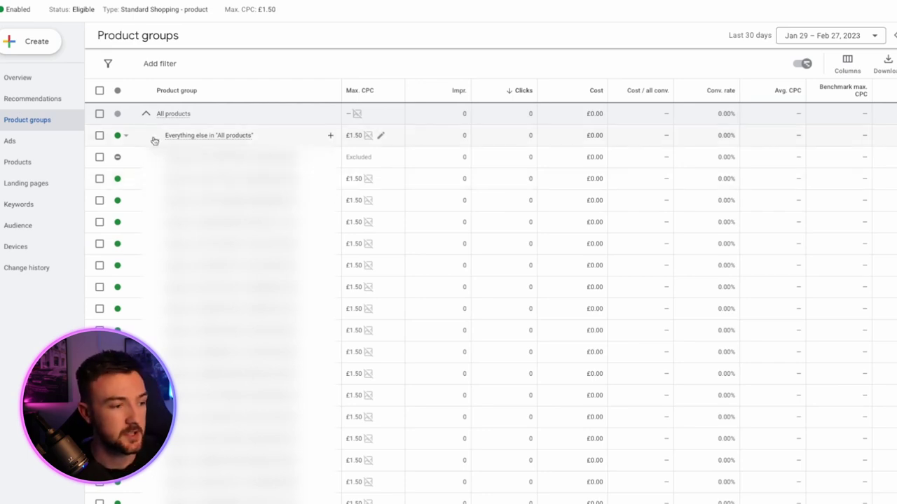
{"action": "left_click", "coordinate": [123, 137]}
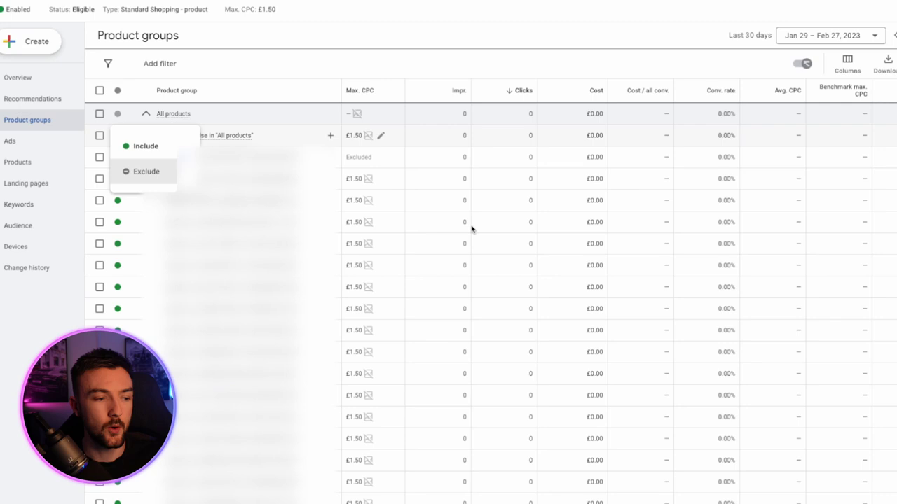
{"action": "key", "text": "Return"}
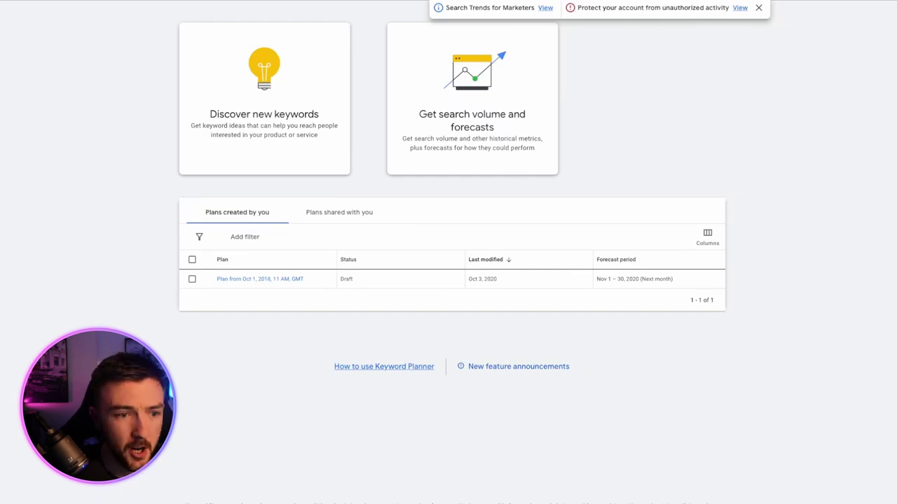
- Start discovering new keywords in Keyword Planner and set the target location to United States
{"action": "left_click", "coordinate": [671, 2]}
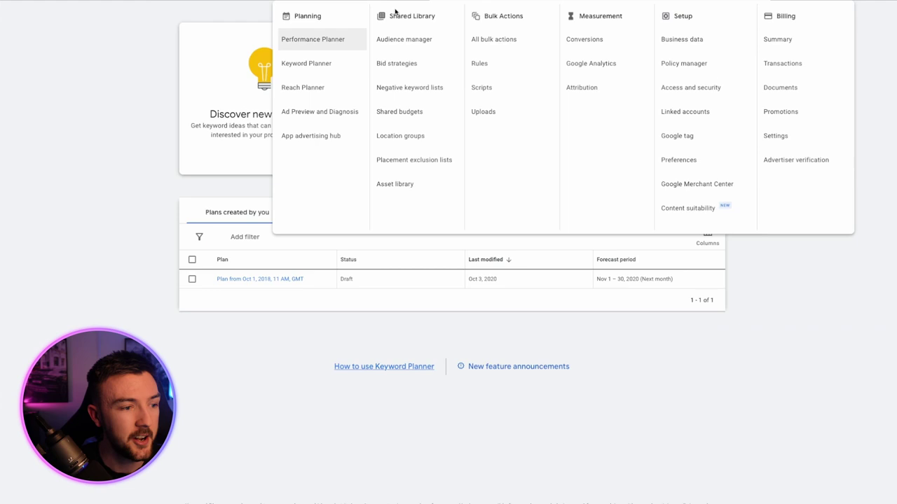
{"action": "left_click", "coordinate": [87, 160]}
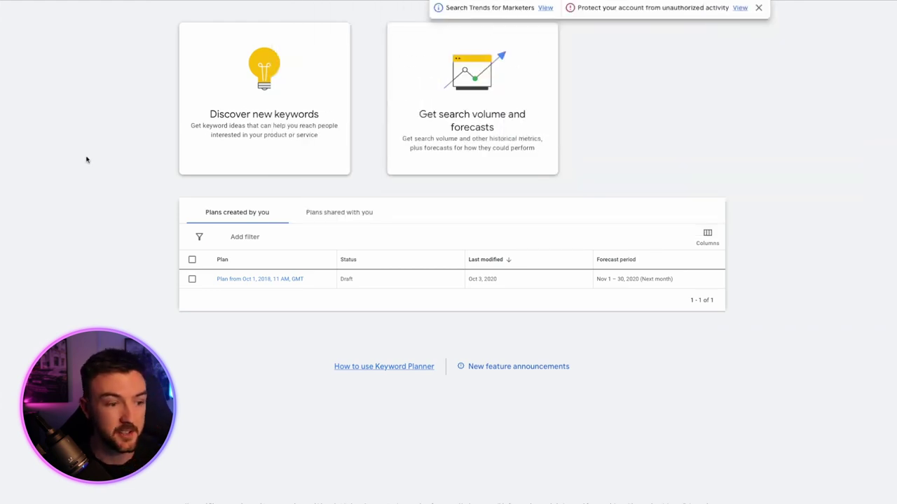
{"action": "left_click", "coordinate": [275, 123]}
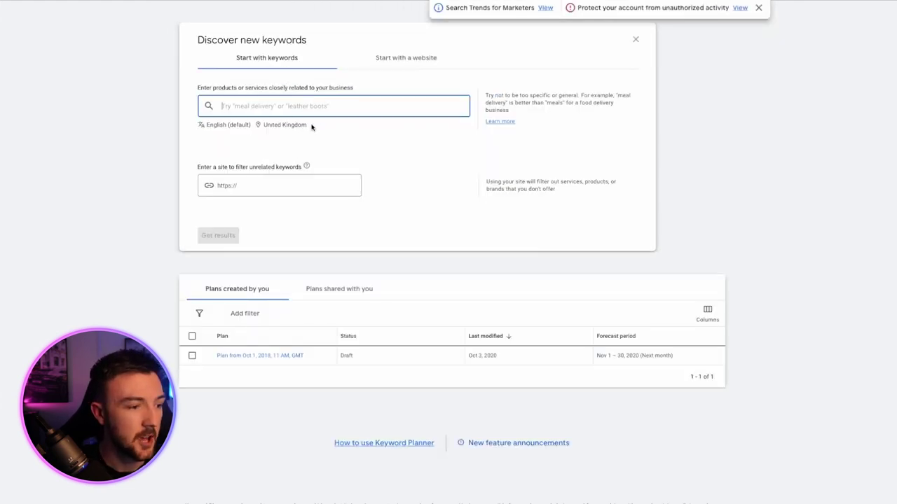
{"action": "left_click", "coordinate": [301, 126]}
{"action": "left_click", "coordinate": [395, 215]}
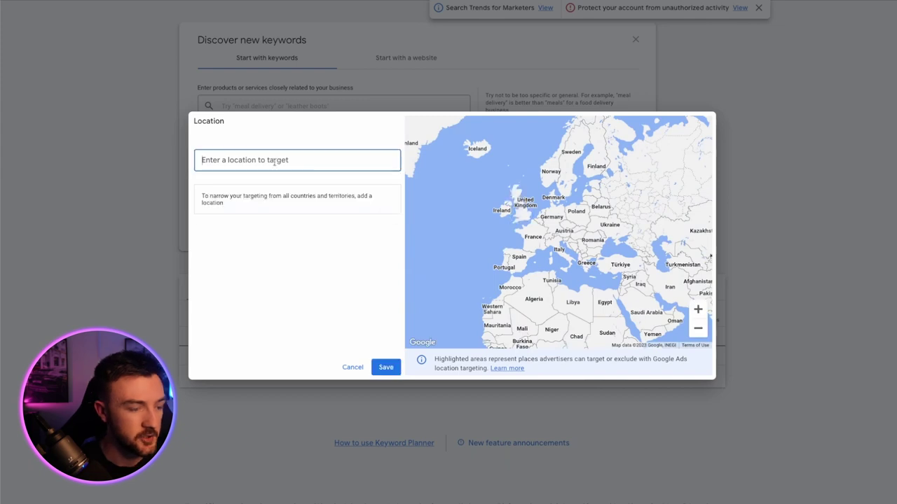
{"action": "type", "text": "united st"}
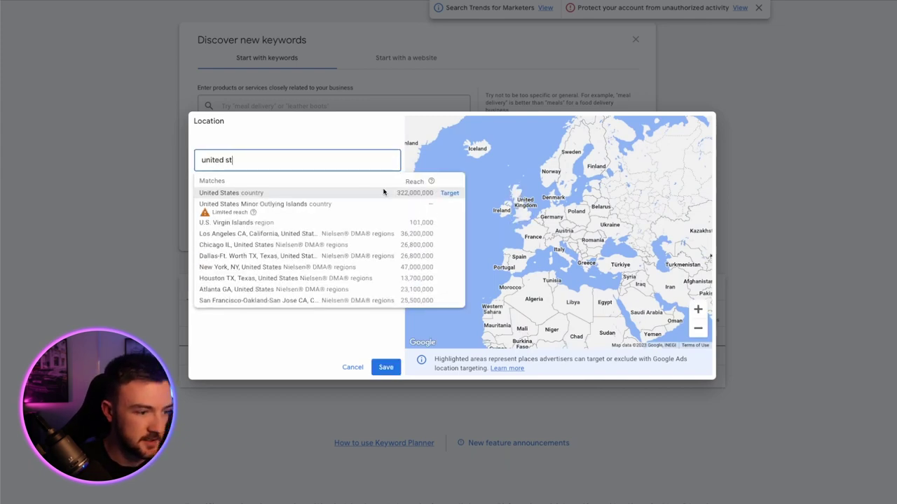
{"action": "left_click", "coordinate": [449, 194]}
{"action": "left_click", "coordinate": [385, 367]}
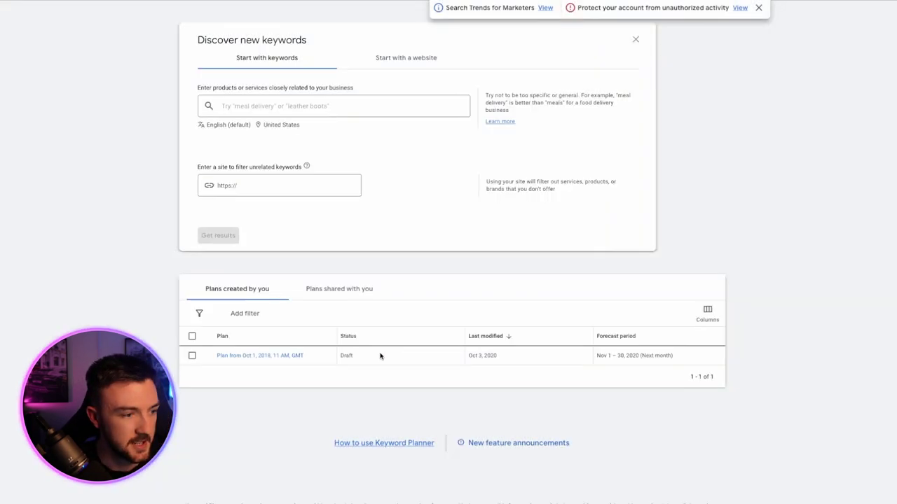
- Get keyword ideas for "mini fridge" and check its low and high range top of page bids
{"action": "type", "text": "m"}
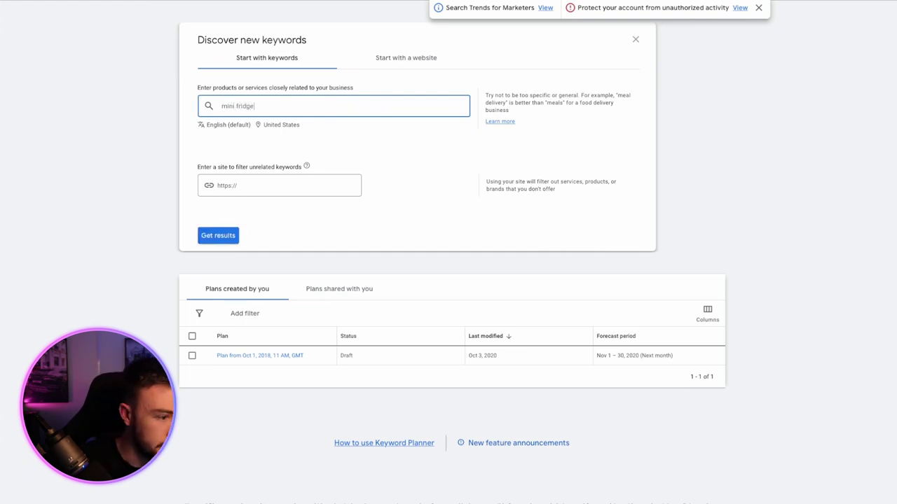
{"action": "type", "text": "ini fridge"}
{"action": "key", "text": "Return"}
{"action": "left_click", "coordinate": [218, 235]}
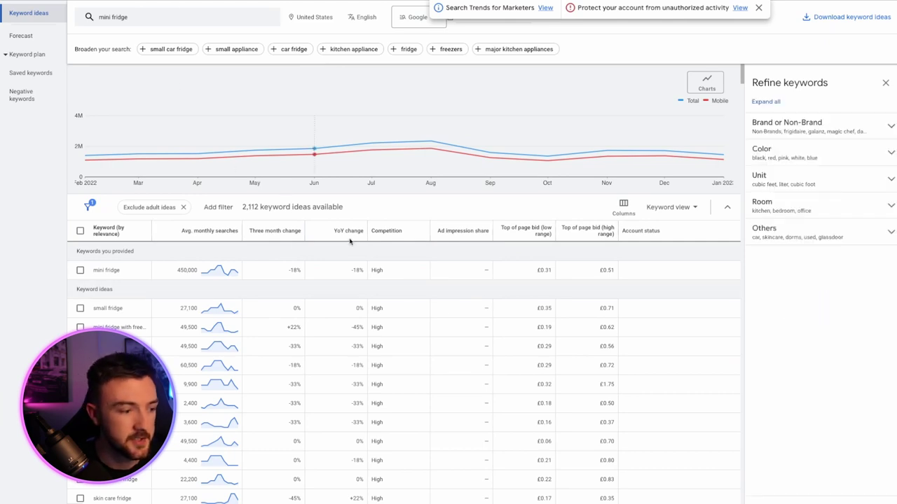
{"action": "scroll", "coordinate": [372, 316], "scroll_direction": "down", "scroll_amount": 2}
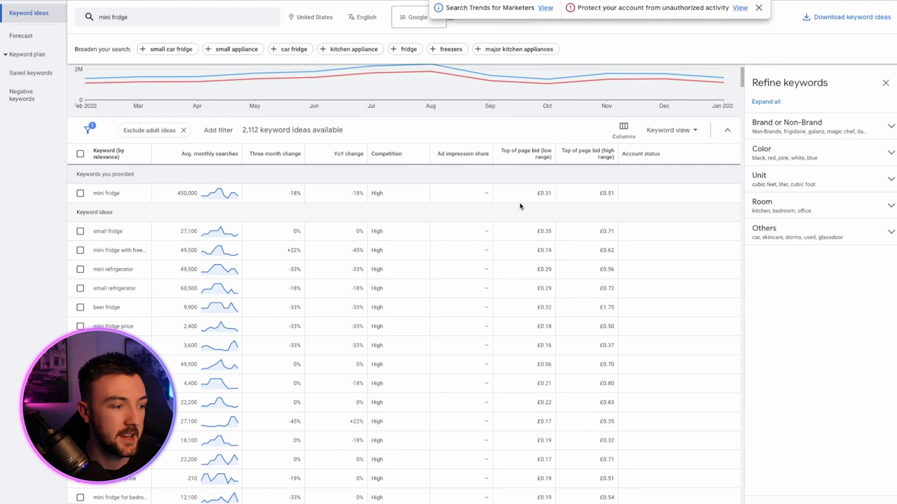
{"action": "left_click_drag", "start_coordinate": [531, 194], "coordinate": [548, 192]}
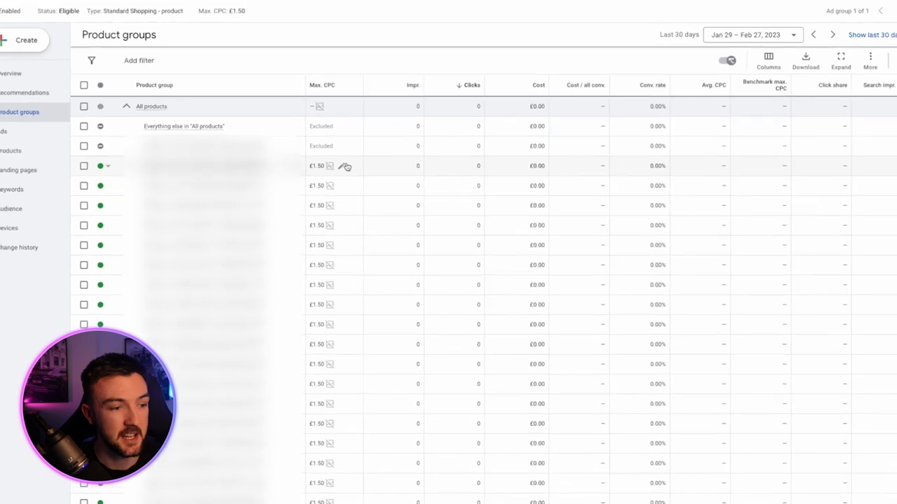
- Edit the Max. CPC bid of the first product group that is not excluded
{"action": "left_click", "coordinate": [332, 160]}
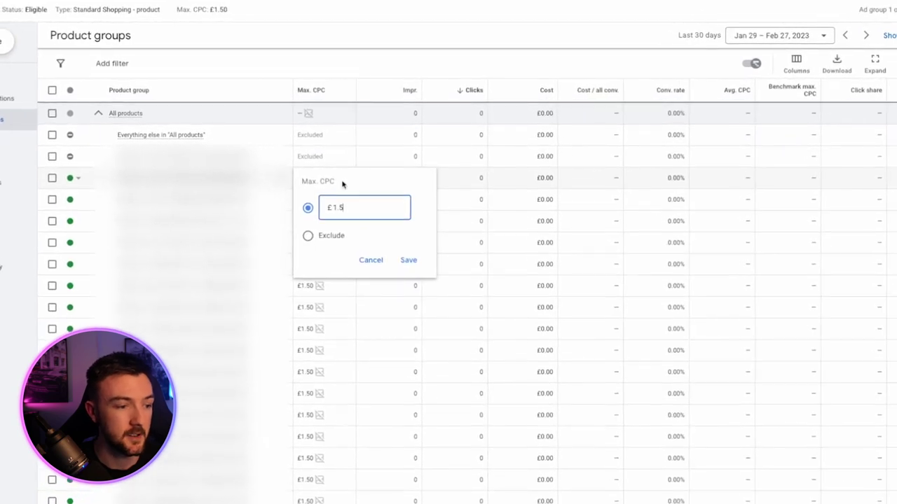
{"action": "type", "text": "0"}
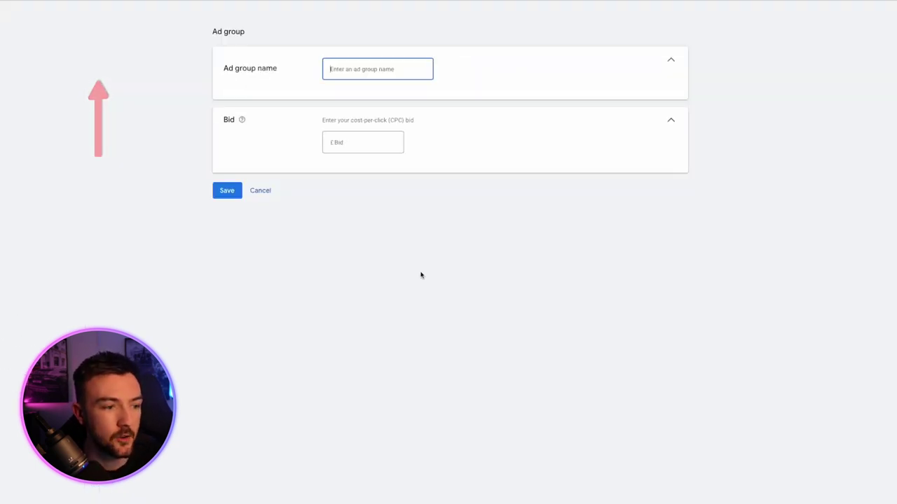
- Cancel the new ad group and open the campaign's search terms
{"action": "left_click", "coordinate": [260, 190]}
{"action": "left_click", "coordinate": [596, 264]}
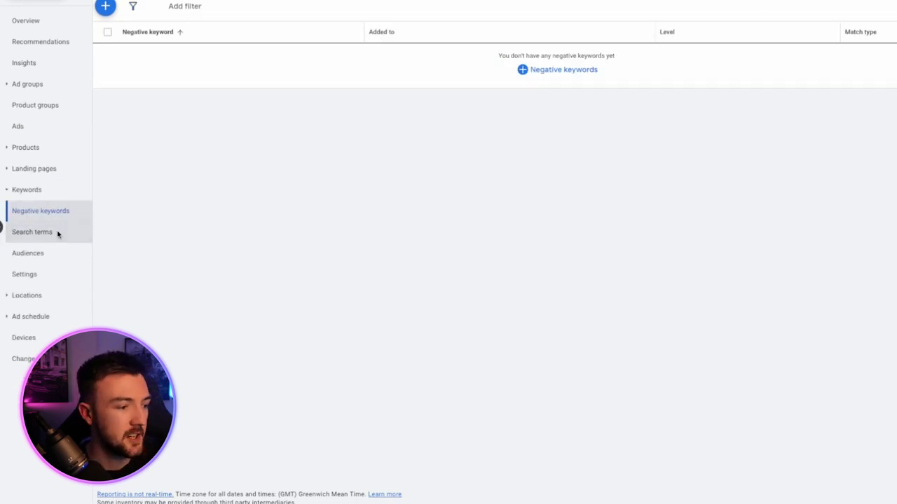
{"action": "left_click", "coordinate": [59, 234]}
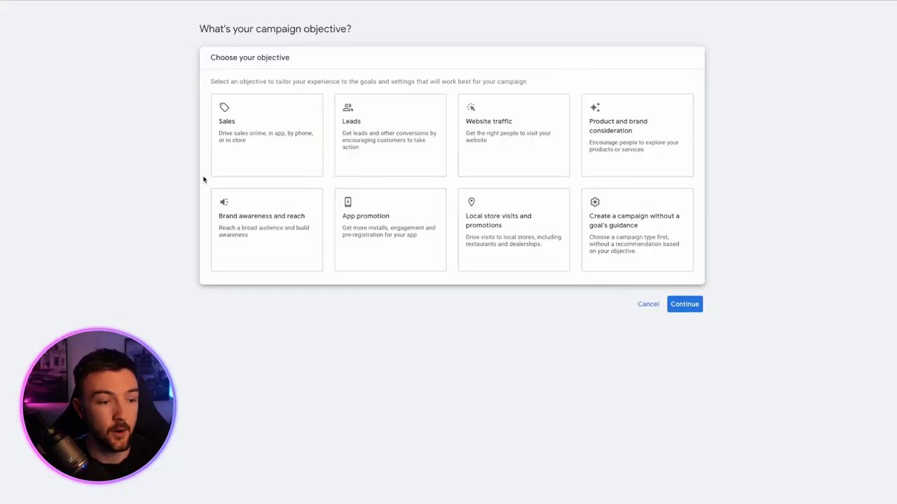
- Start a campaign with the Sales objective and the Performance Max type, and continue to its budget and bidding settings
{"action": "left_click", "coordinate": [255, 137]}
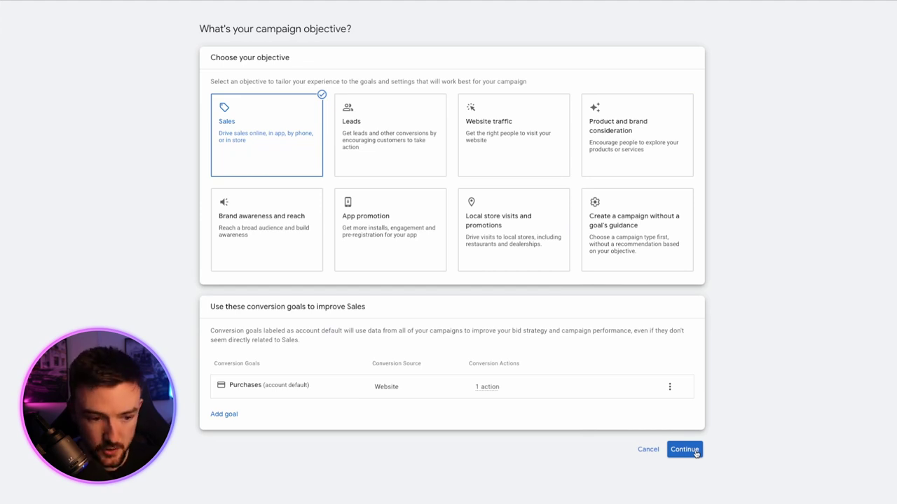
{"action": "left_click", "coordinate": [693, 452]}
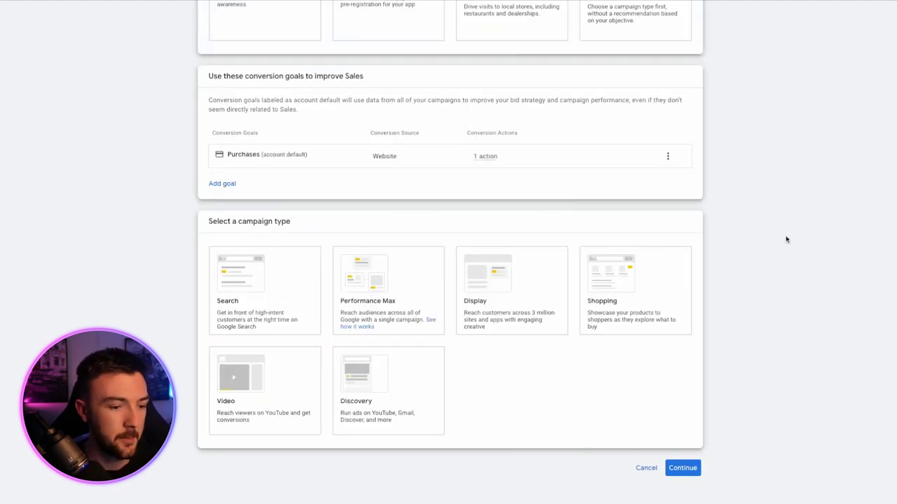
{"action": "left_click", "coordinate": [390, 288]}
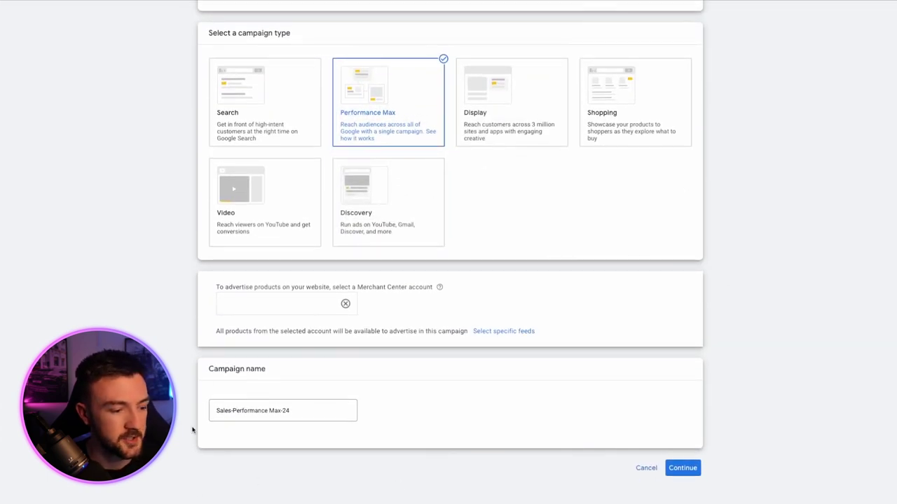
{"action": "left_click", "coordinate": [674, 466]}
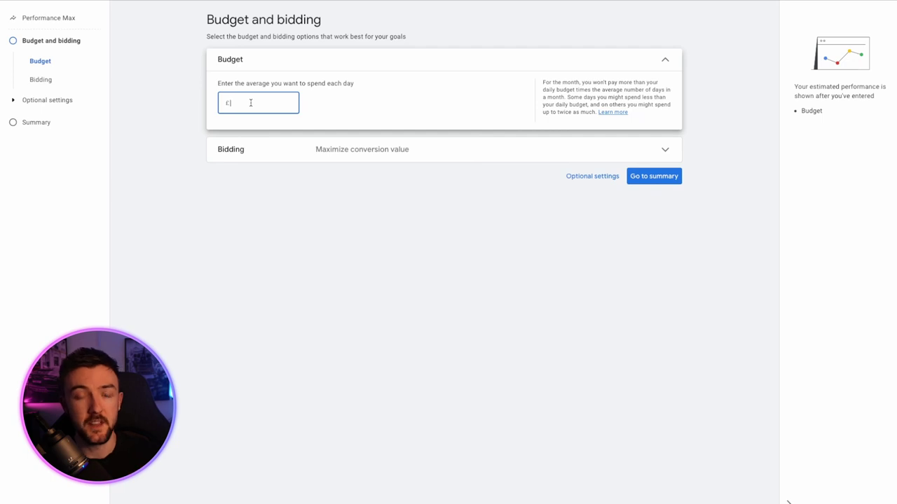
- Set the campaign's average daily budget to £100 and choose Conversion value as the bidding focus
{"action": "type", "text": "100"}
{"action": "left_click", "coordinate": [268, 208]}
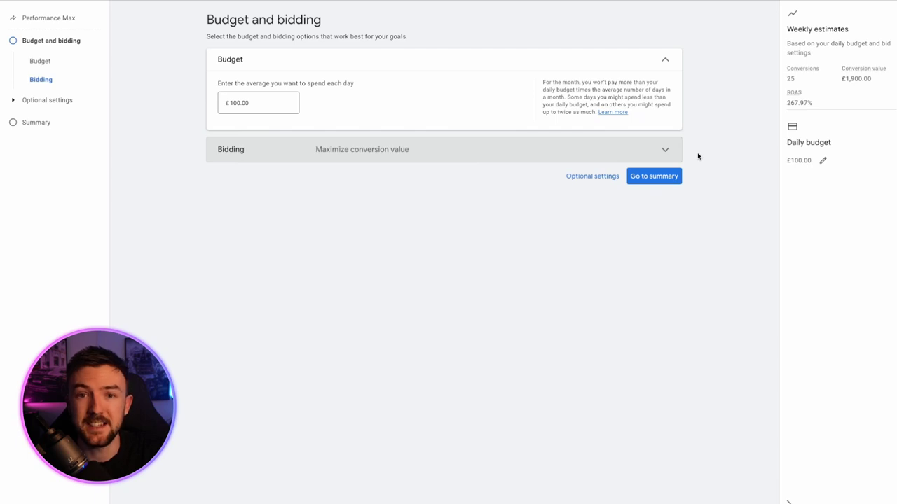
{"action": "left_click", "coordinate": [650, 149]}
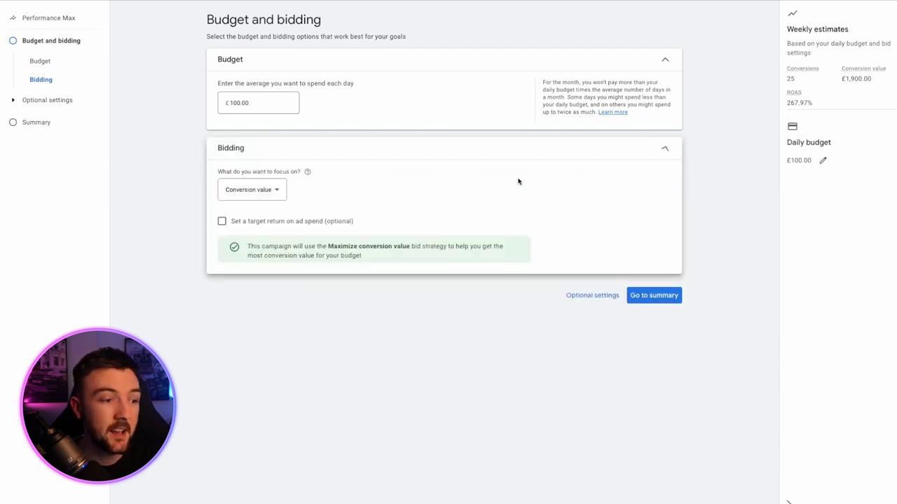
{"action": "left_click", "coordinate": [245, 192]}
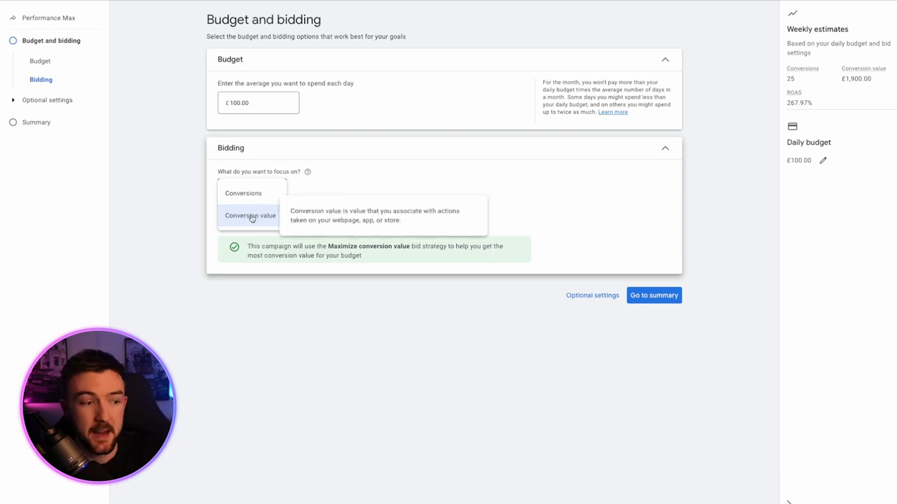
{"action": "mouse_move", "coordinate": [251, 197]}
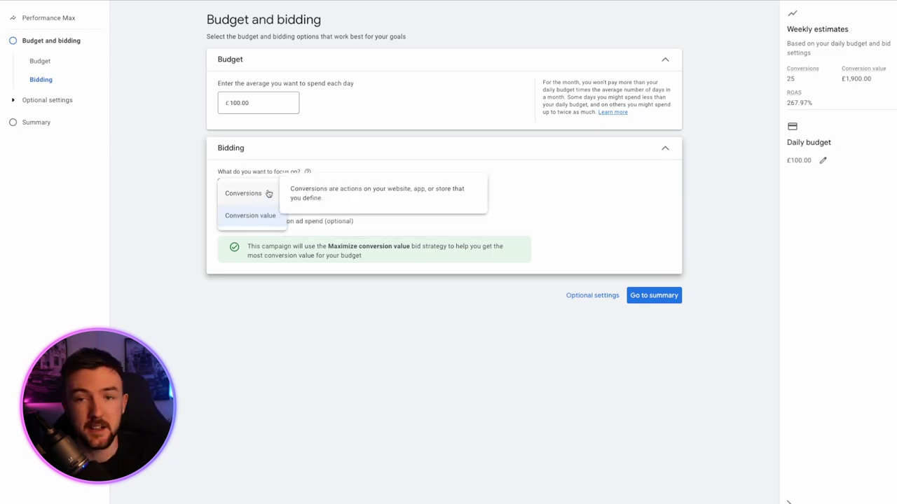
{"action": "left_click", "coordinate": [237, 221]}
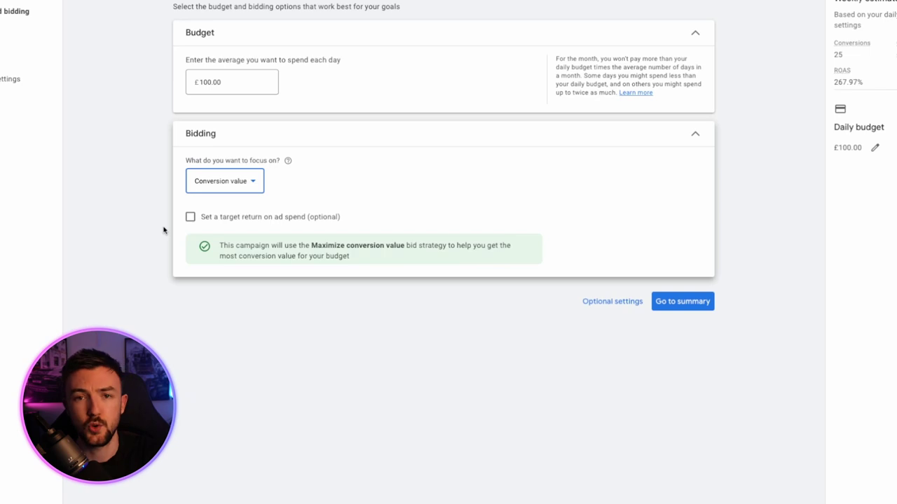
- Enable a target return on ad spend for the campaign with a target ROAS of 340%
{"action": "left_click", "coordinate": [190, 217]}
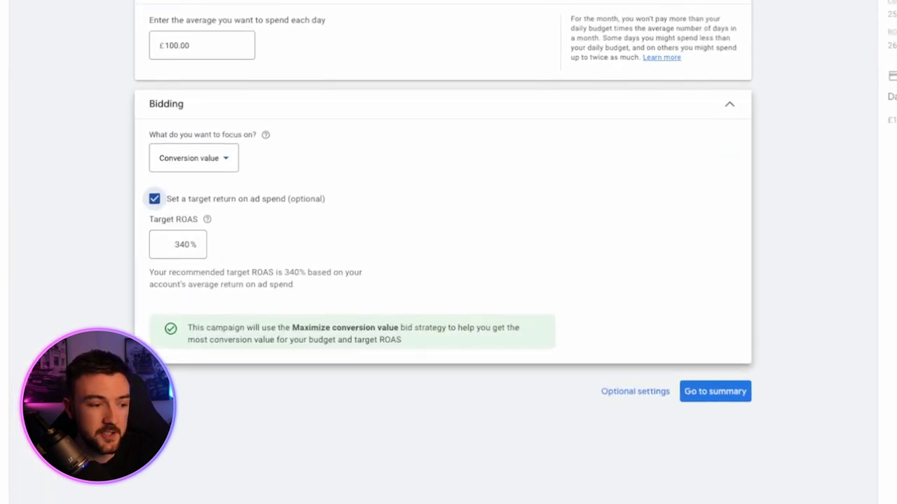
{"action": "mouse_move", "coordinate": [279, 272]}
{"action": "left_mouse_down"}
{"action": "mouse_move", "coordinate": [330, 272]}
{"action": "mouse_move", "coordinate": [270, 284]}
{"action": "mouse_move", "coordinate": [283, 272]}
{"action": "left_mouse_up"}
{"action": "left_click", "coordinate": [290, 280]}
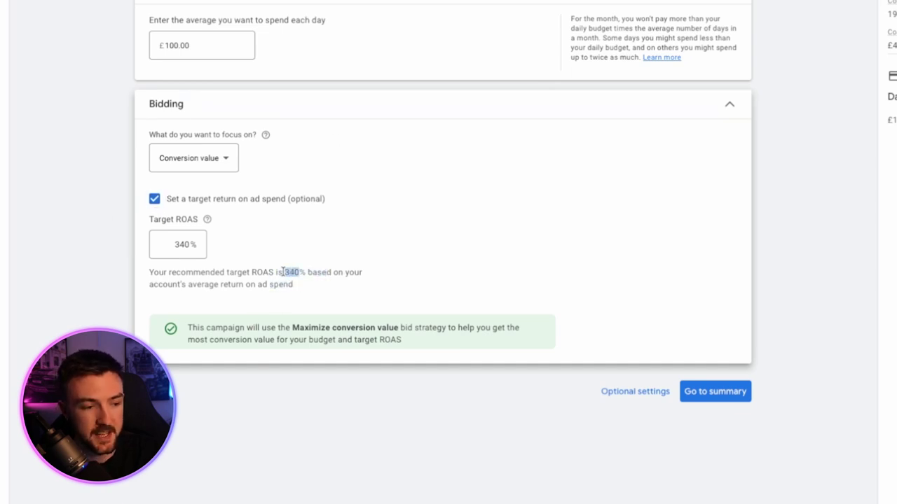
{"action": "triple_click", "coordinate": [193, 278]}
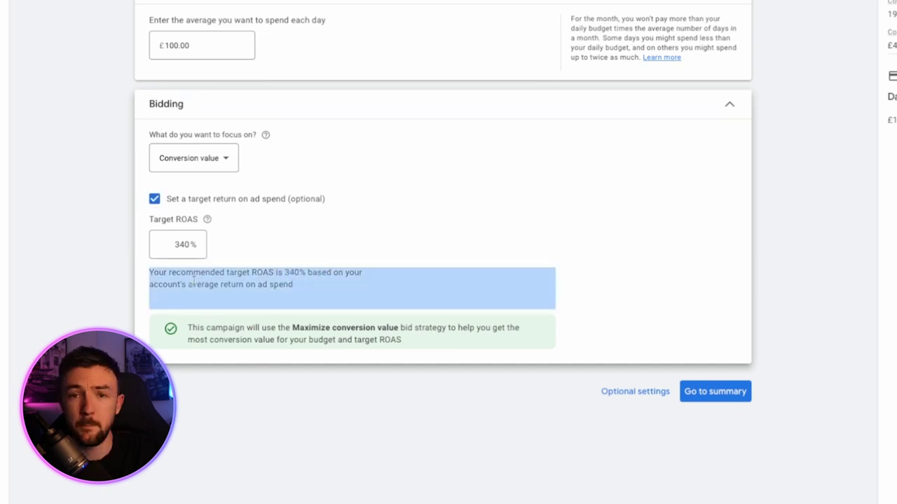
{"action": "left_click", "coordinate": [165, 244]}
{"action": "left_click", "coordinate": [792, 250]}
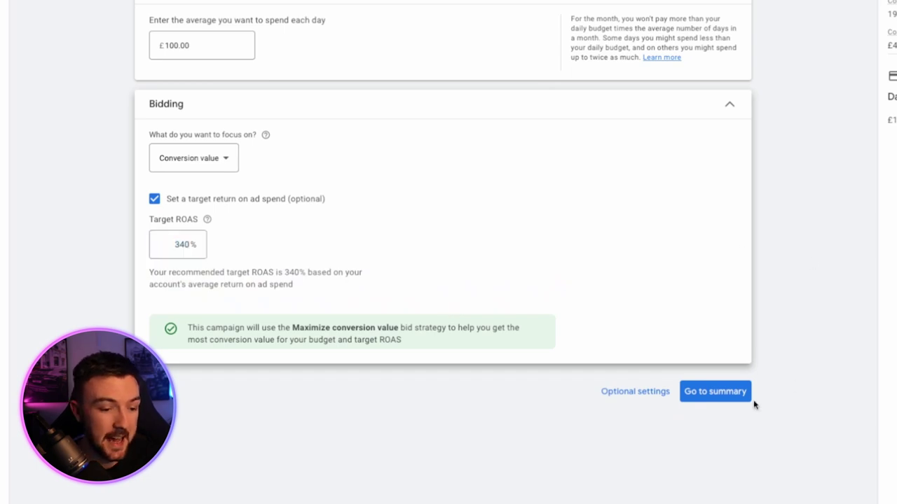
- Open the campaign's optional settings and target United States as the campaign location
{"action": "left_click", "coordinate": [636, 393]}
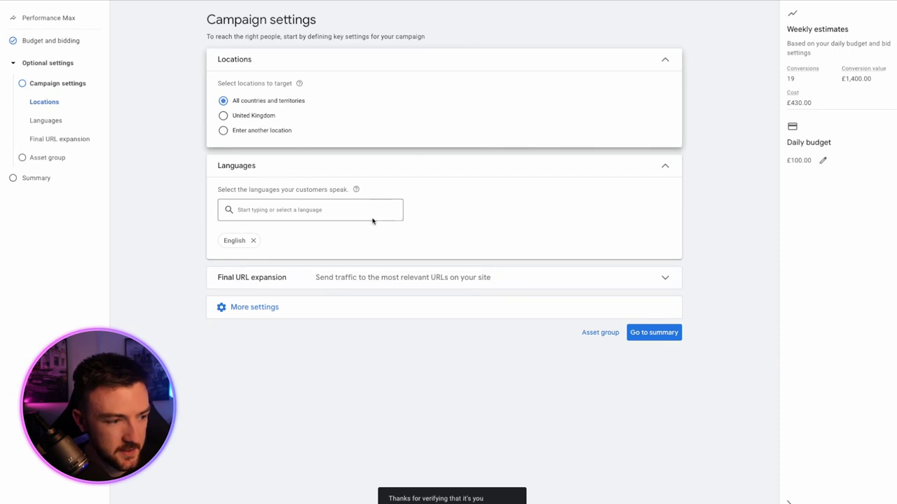
{"action": "left_click", "coordinate": [254, 133]}
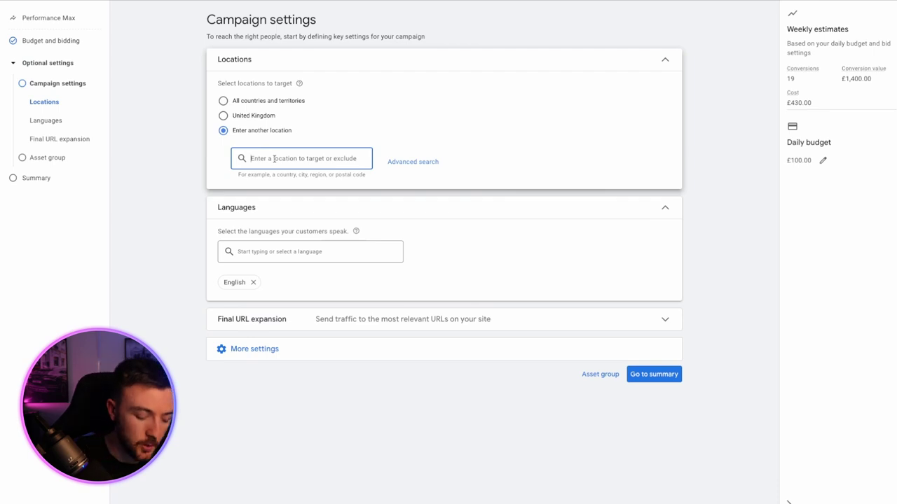
{"action": "type", "text": "united states"}
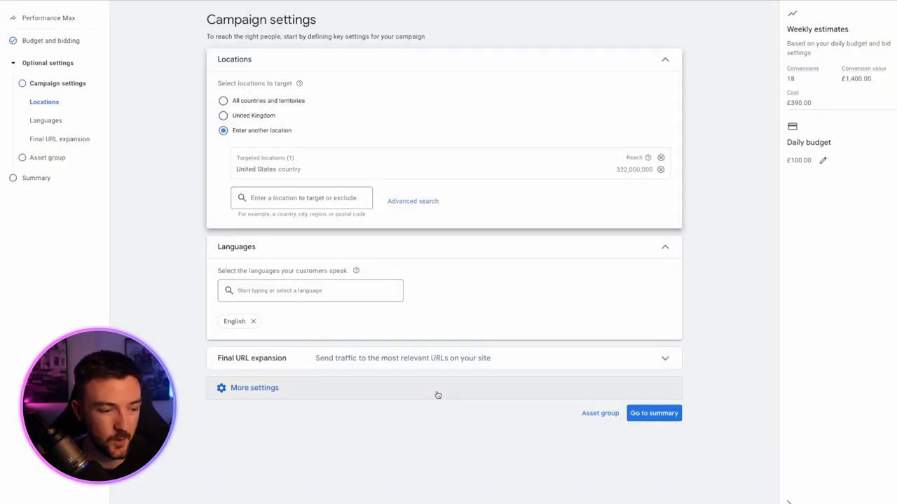
- Expand the Final URL expansion and additional campaign settings, and continue to the asset group
{"action": "left_click", "coordinate": [354, 358]}
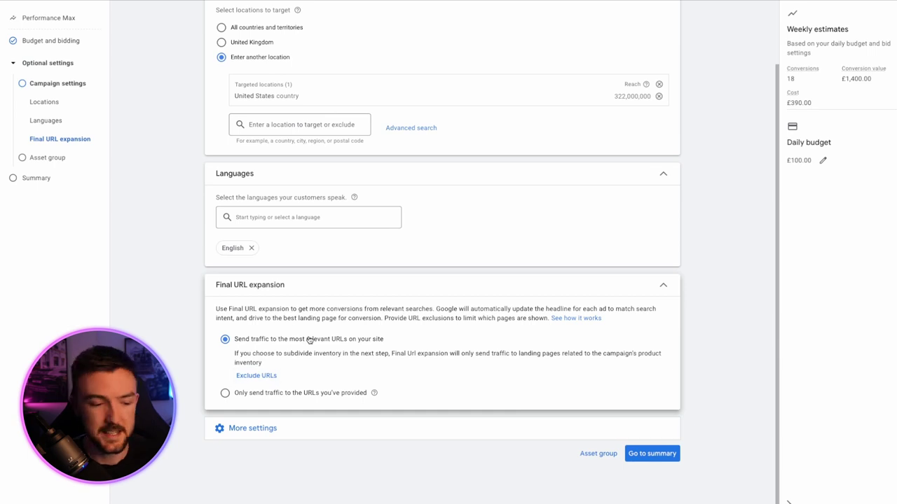
{"action": "left_click", "coordinate": [367, 420]}
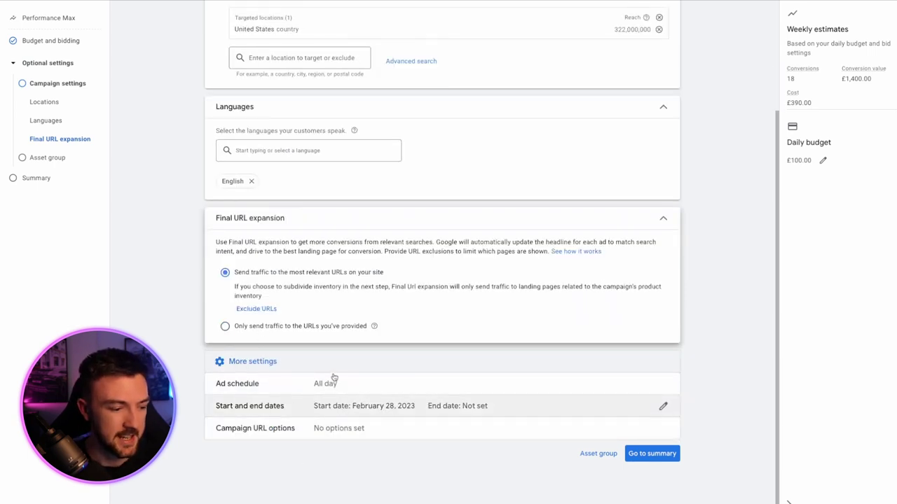
{"action": "left_click", "coordinate": [649, 453]}
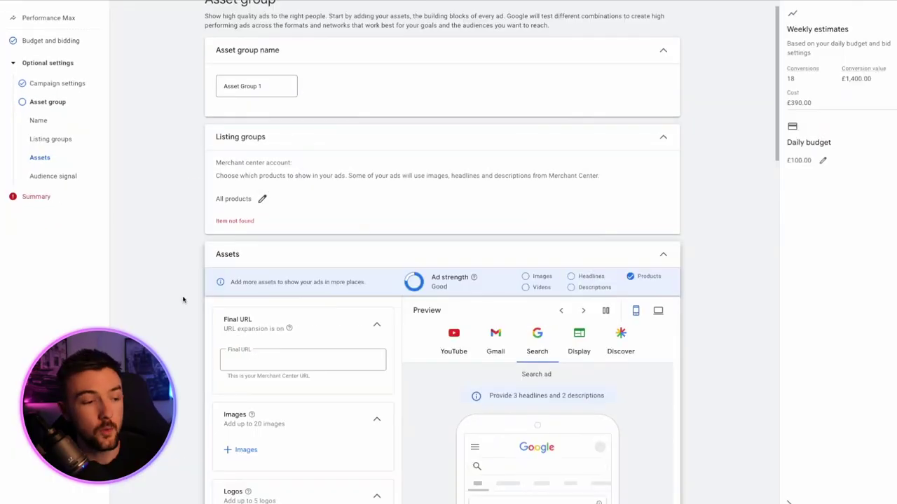
- Name the asset group Feed only, leave its creative assets unfilled, and continue to the campaign summary
{"action": "scroll", "coordinate": [184, 300], "scroll_direction": "down", "scroll_amount": 3}
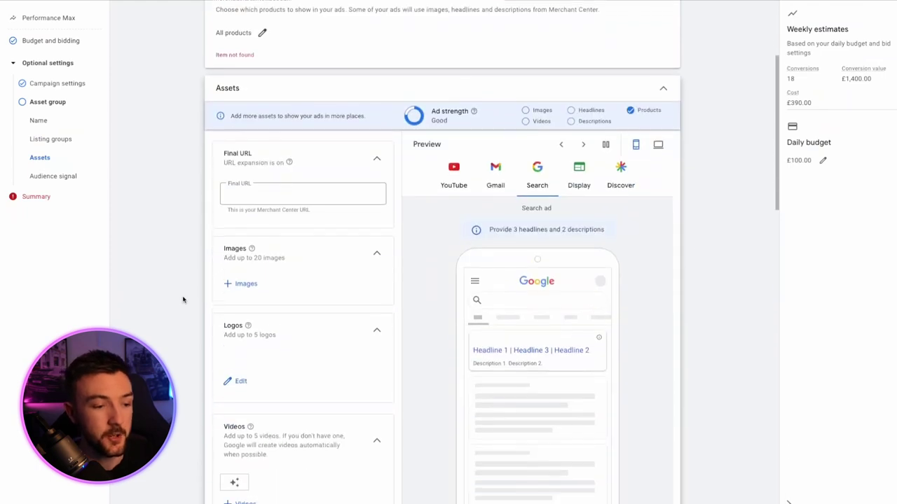
{"action": "scroll", "coordinate": [190, 278], "scroll_direction": "down", "scroll_amount": 7}
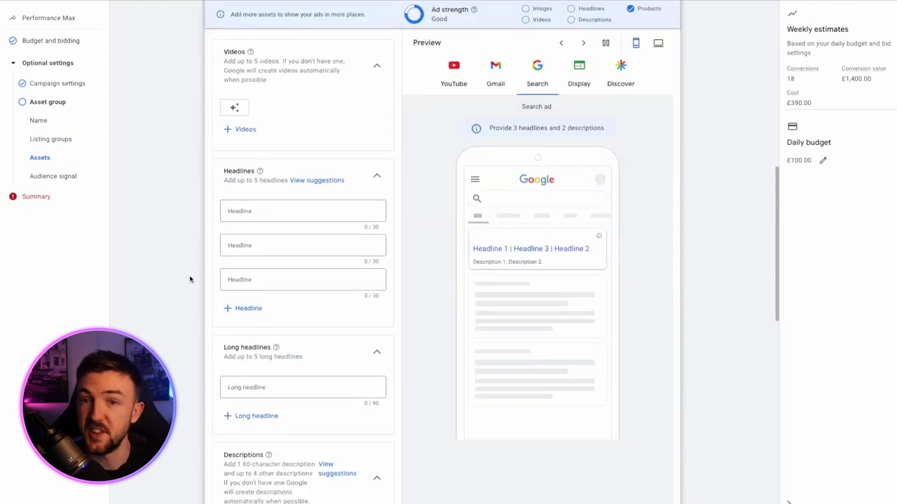
{"action": "scroll", "coordinate": [190, 278], "scroll_direction": "up", "scroll_amount": 10}
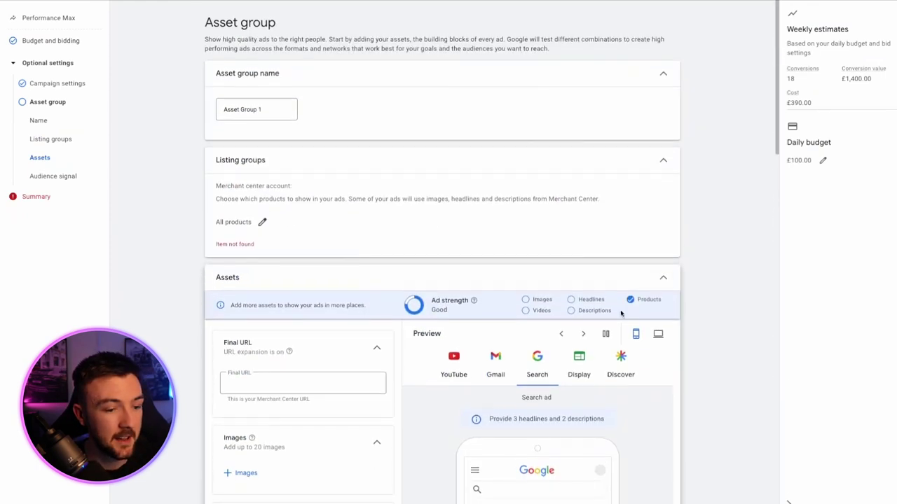
{"action": "left_click", "coordinate": [663, 274]}
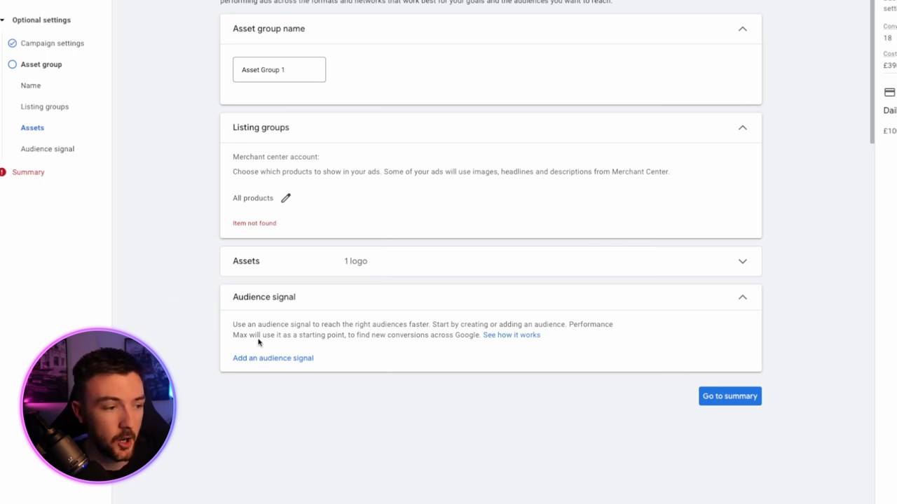
{"action": "triple_click", "coordinate": [281, 73]}
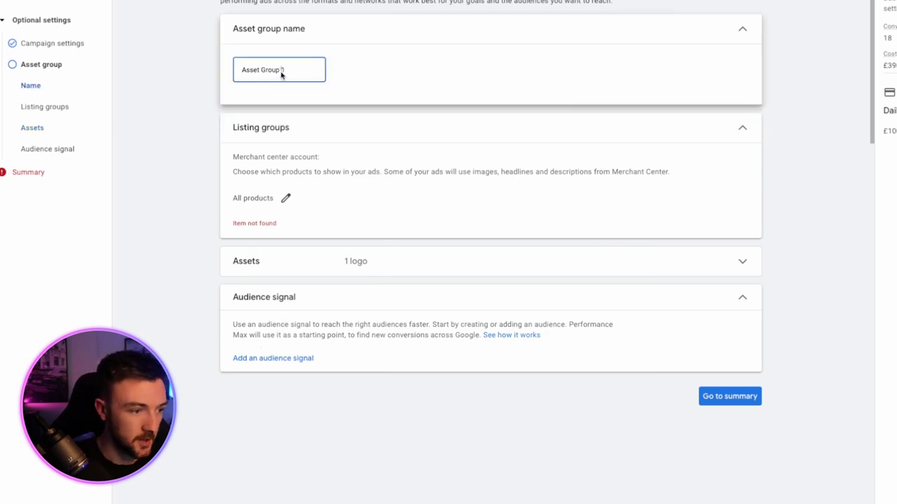
{"action": "type", "text": "Feed only"}
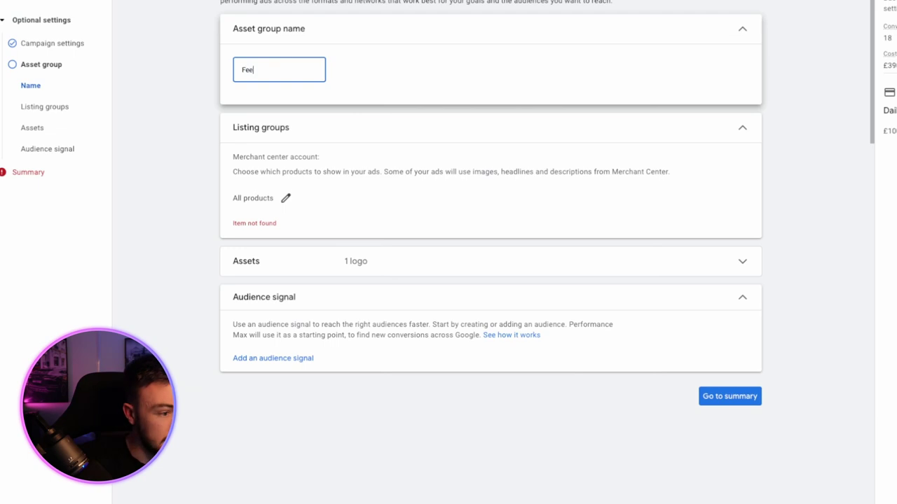
{"action": "left_click", "coordinate": [732, 397]}
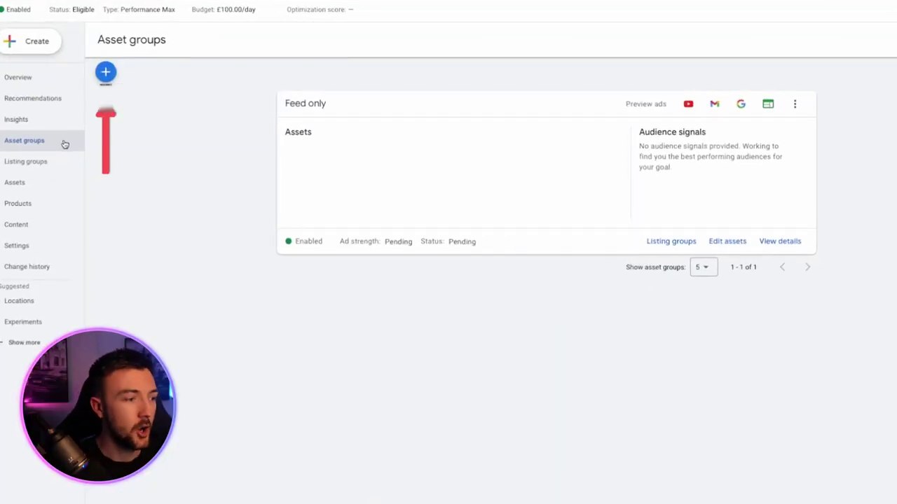
- Start another asset group in the Performance Max campaign and collapse its listing groups section
{"action": "left_click", "coordinate": [106, 71]}
{"action": "left_click", "coordinate": [144, 82]}
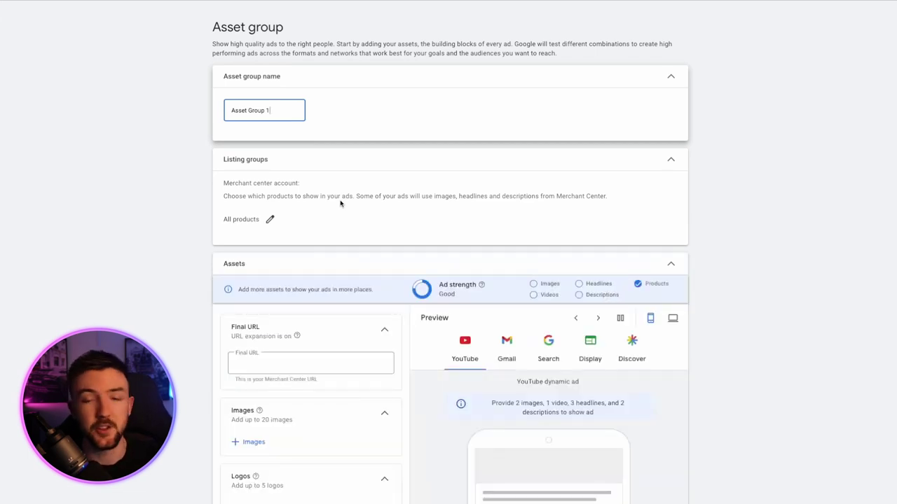
{"action": "left_click", "coordinate": [674, 162]}
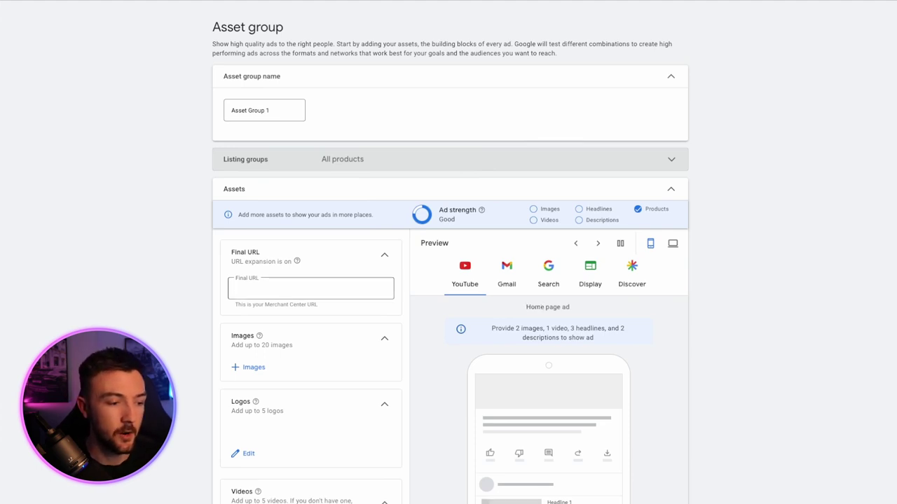
- Set the new asset group's call to action to Shop now and collapse its assets section
{"action": "scroll", "coordinate": [200, 283], "scroll_direction": "down", "scroll_amount": 1}
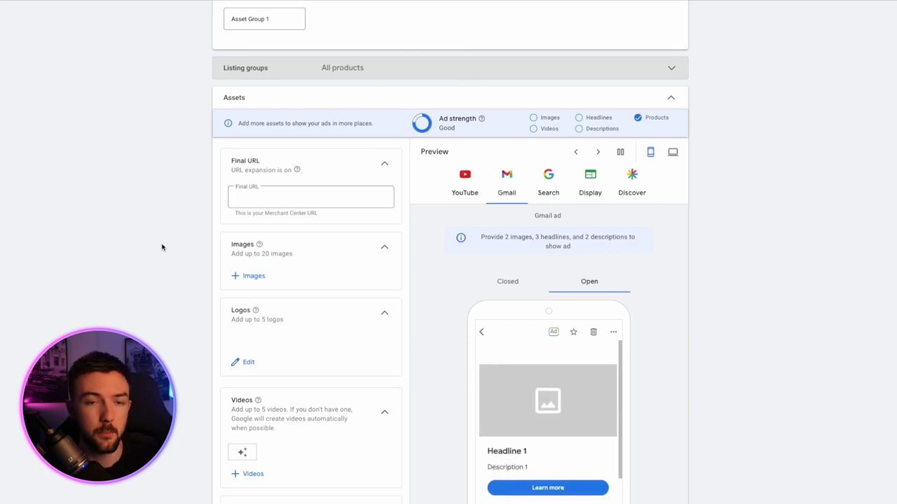
{"action": "scroll", "coordinate": [162, 246], "scroll_direction": "down", "scroll_amount": 2}
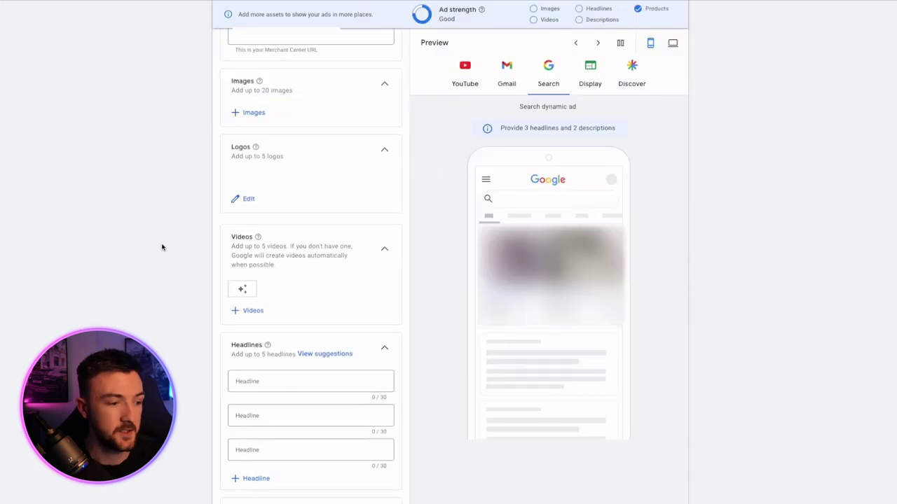
{"action": "scroll", "coordinate": [109, 189], "scroll_direction": "down", "scroll_amount": 3}
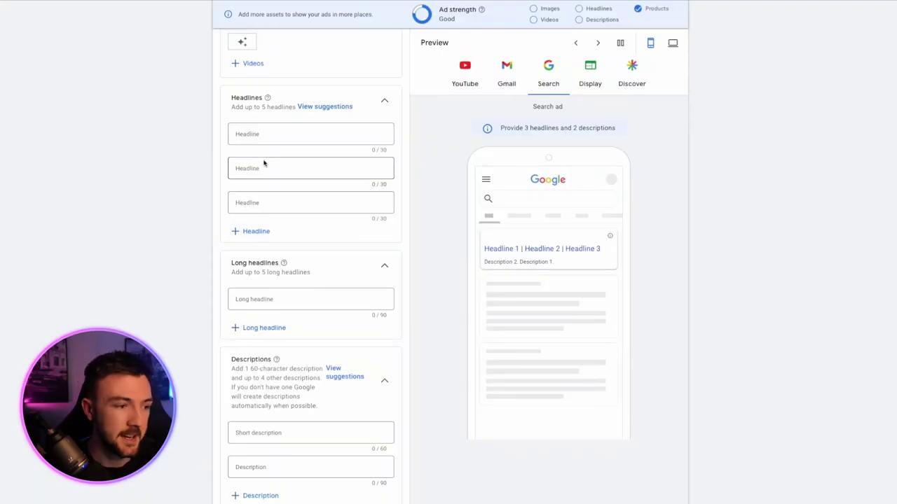
{"action": "scroll", "coordinate": [165, 150], "scroll_direction": "down", "scroll_amount": 3}
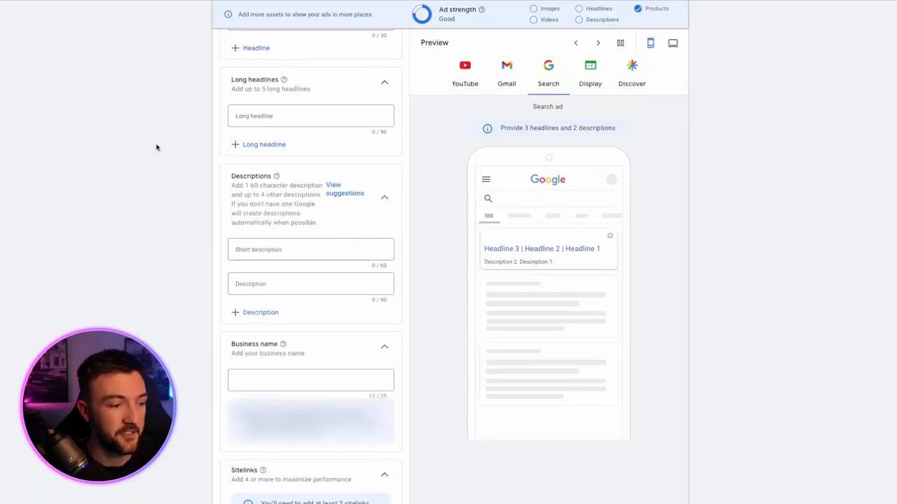
{"action": "scroll", "coordinate": [185, 140], "scroll_direction": "down", "scroll_amount": 1}
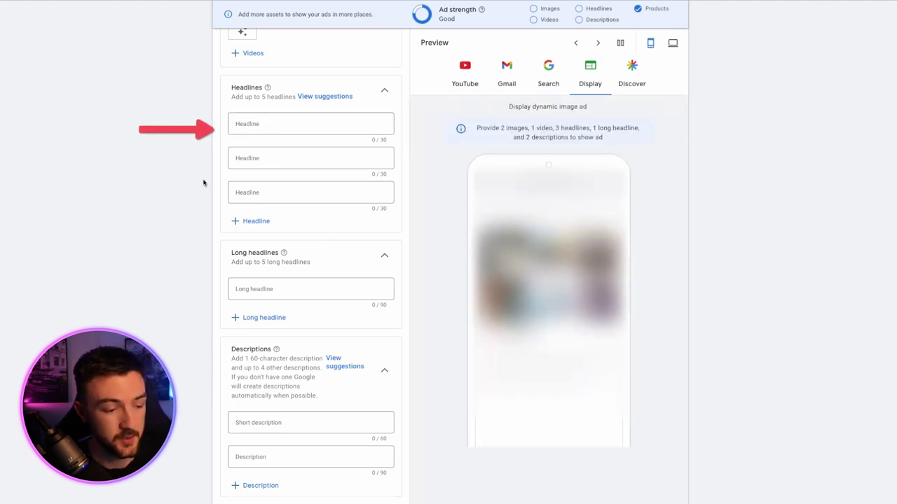
{"action": "scroll", "coordinate": [203, 183], "scroll_direction": "down", "scroll_amount": 2}
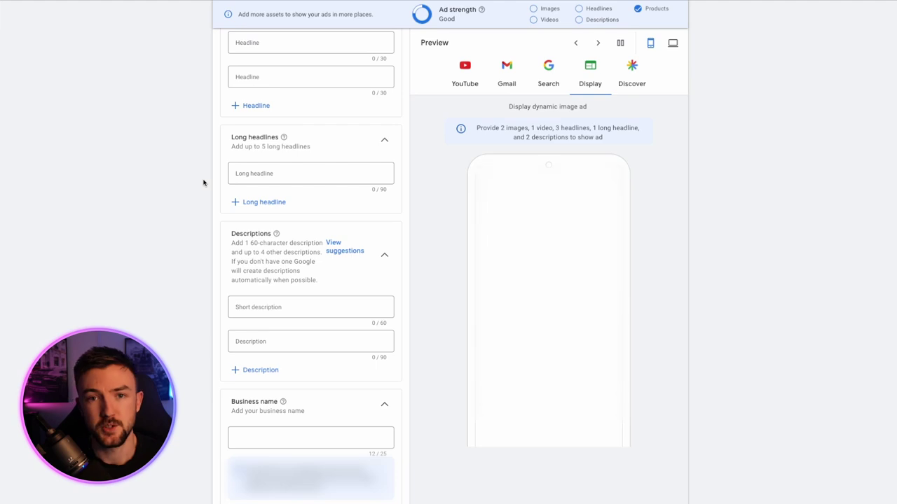
{"action": "scroll", "coordinate": [298, 144], "scroll_direction": "down", "scroll_amount": 5}
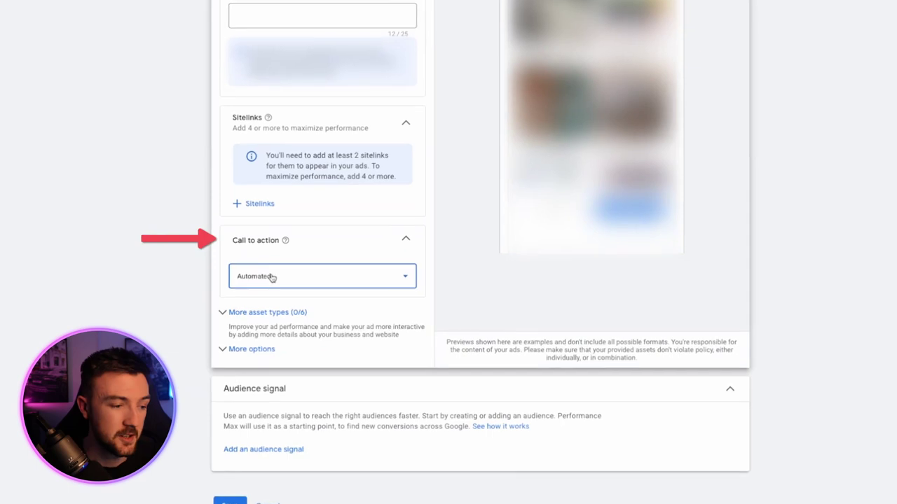
{"action": "left_click", "coordinate": [272, 277]}
{"action": "scroll", "coordinate": [304, 326], "scroll_direction": "down", "scroll_amount": 2}
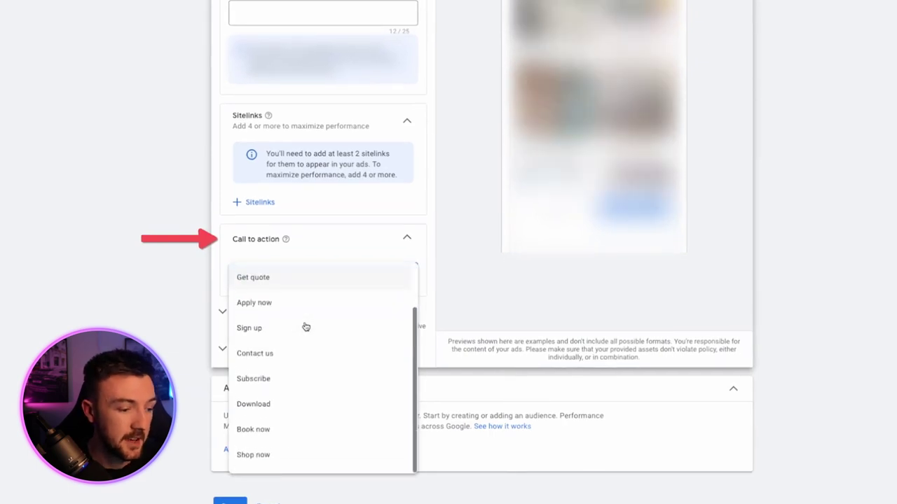
{"action": "left_click", "coordinate": [254, 456]}
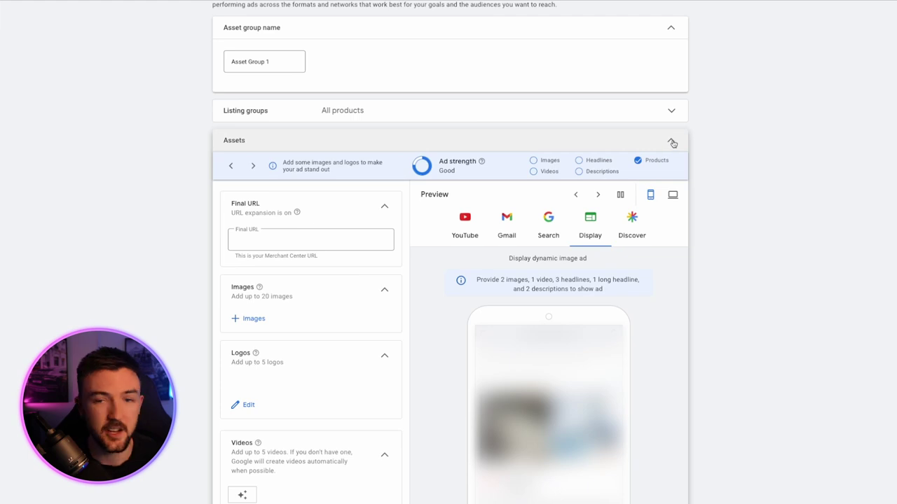
{"action": "left_click", "coordinate": [671, 143]}
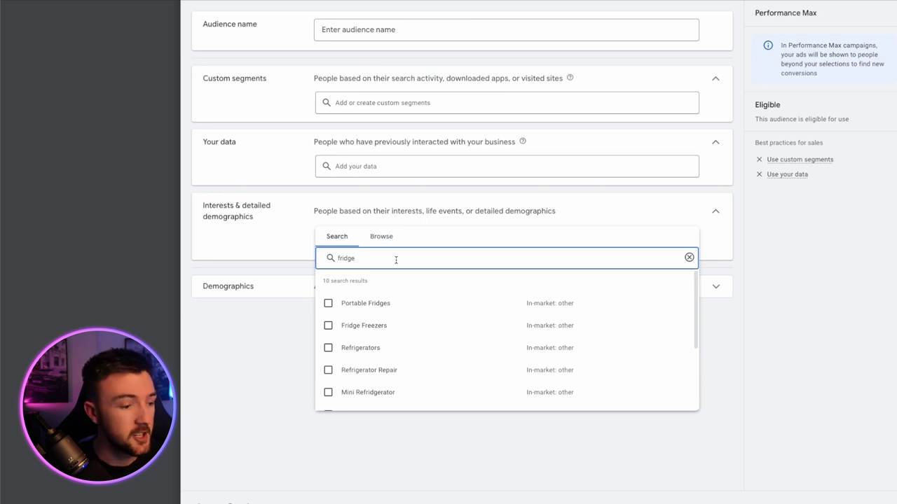
- Add the in-market segment Portable Fridges to the new audience's interests and expand its demographics
{"action": "left_click", "coordinate": [327, 302]}
{"action": "left_click", "coordinate": [238, 376]}
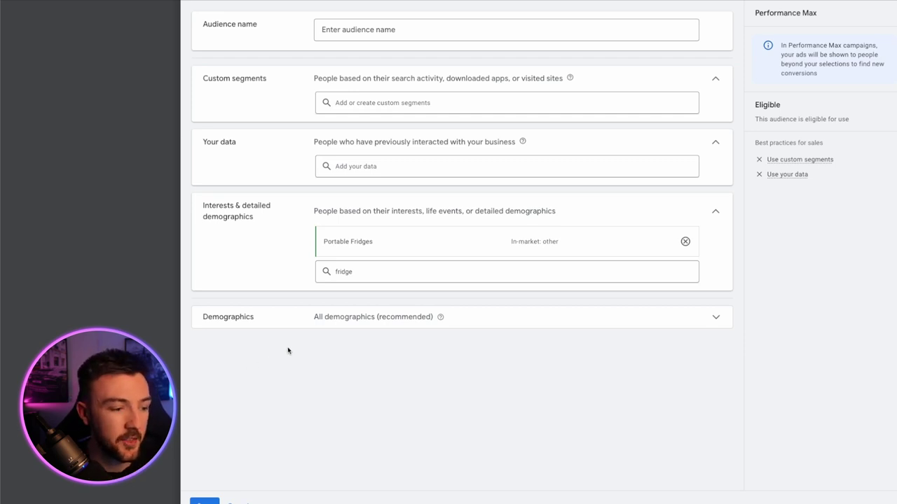
{"action": "left_click", "coordinate": [349, 320]}
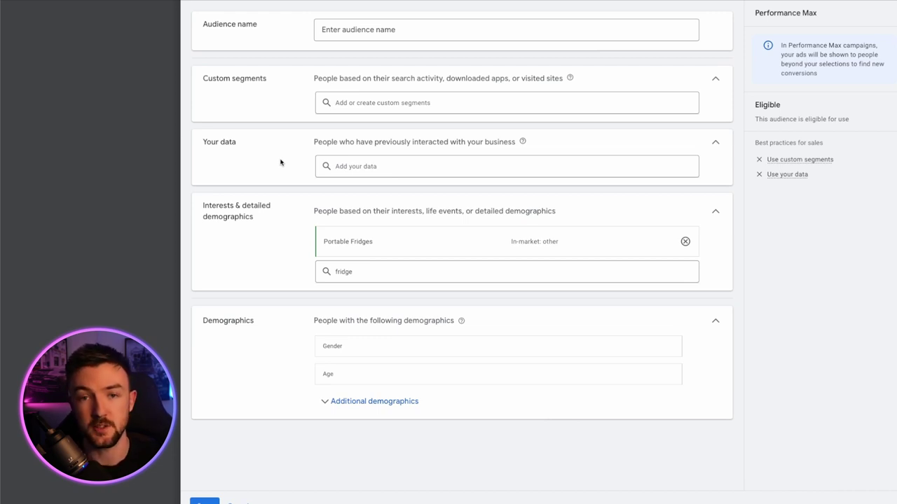
- Name the audience "in-market: portable fridges" and save it as the asset group's audience signal
{"action": "left_click", "coordinate": [376, 29]}
{"action": "type", "text": "in-market:"}
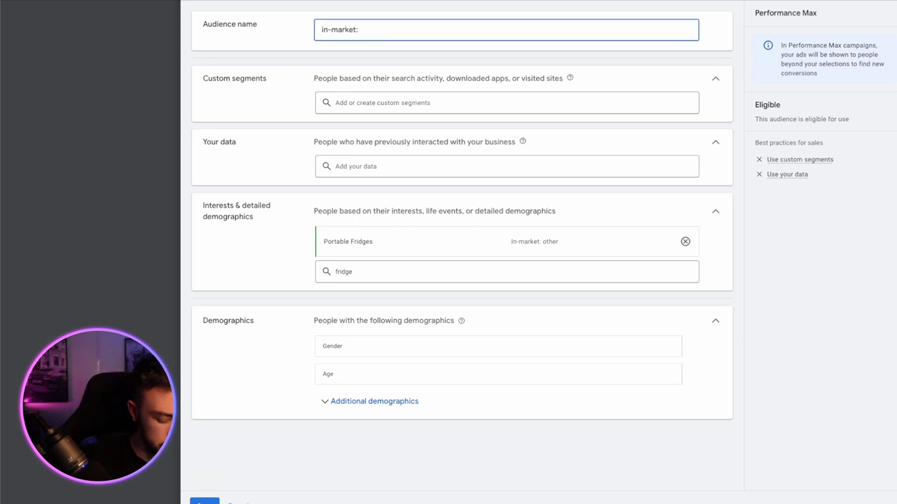
{"action": "type", "text": " portable fird"}
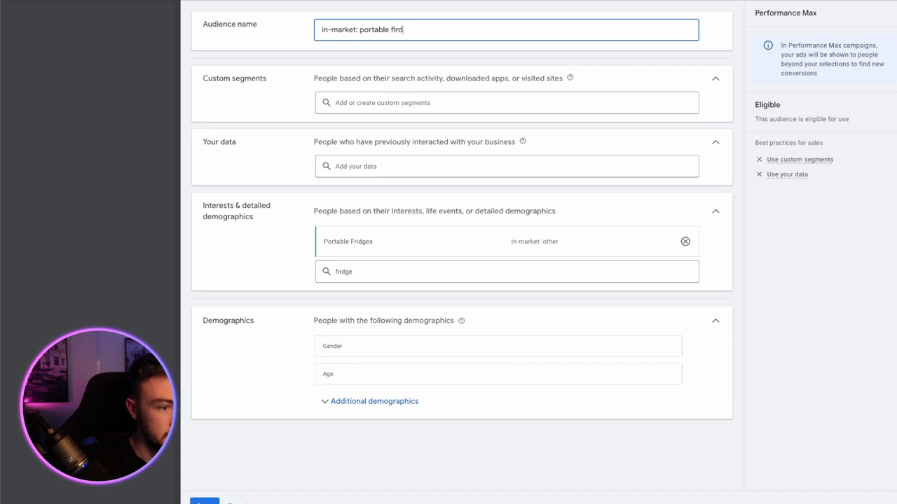
{"action": "key", "text": "BackSpace"}
{"action": "key", "text": "BackSpace"}
{"action": "key", "text": "BackSpace"}
{"action": "type", "text": "ridge"}
{"action": "key", "text": "BackSpace"}
{"action": "key", "text": "BackSpace"}
{"action": "key", "text": "BackSpace"}
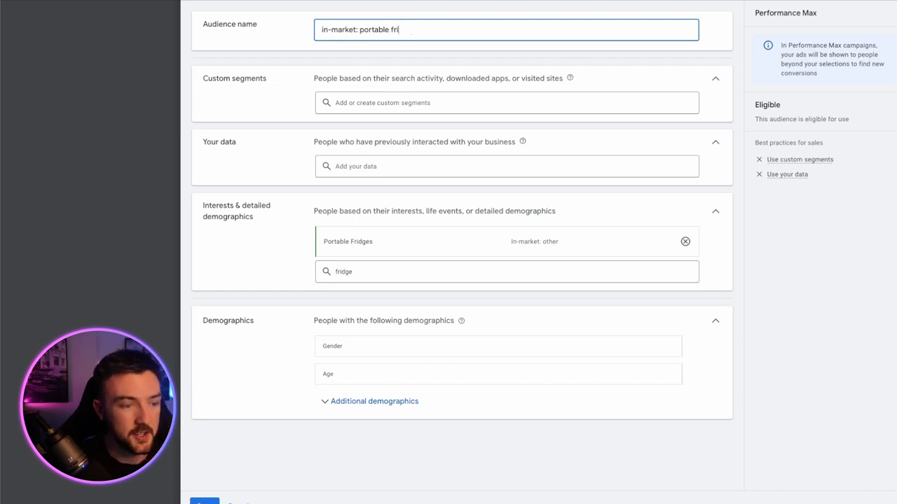
{"action": "type", "text": "dges"}
{"action": "left_click", "coordinate": [205, 501]}
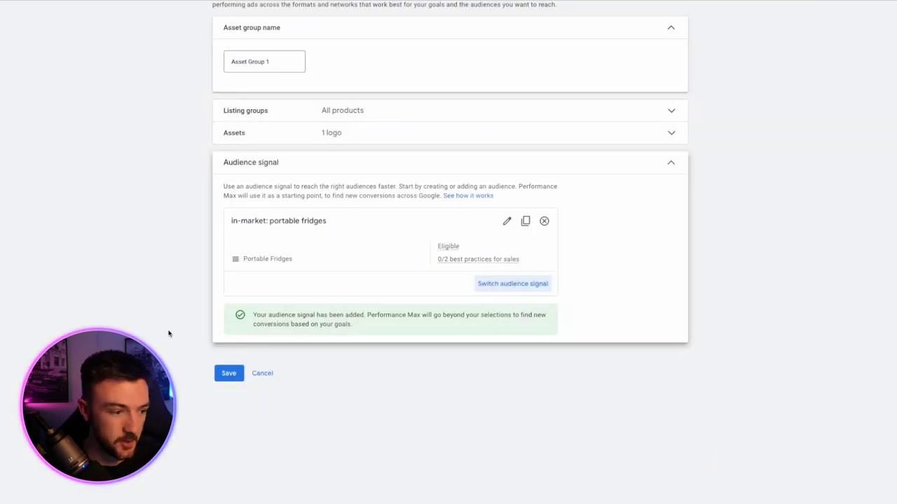
- Start a new audience to replace the asset group's portable fridges signal and name it "KW 1"
{"action": "scroll", "coordinate": [198, 255], "scroll_direction": "up", "scroll_amount": 1}
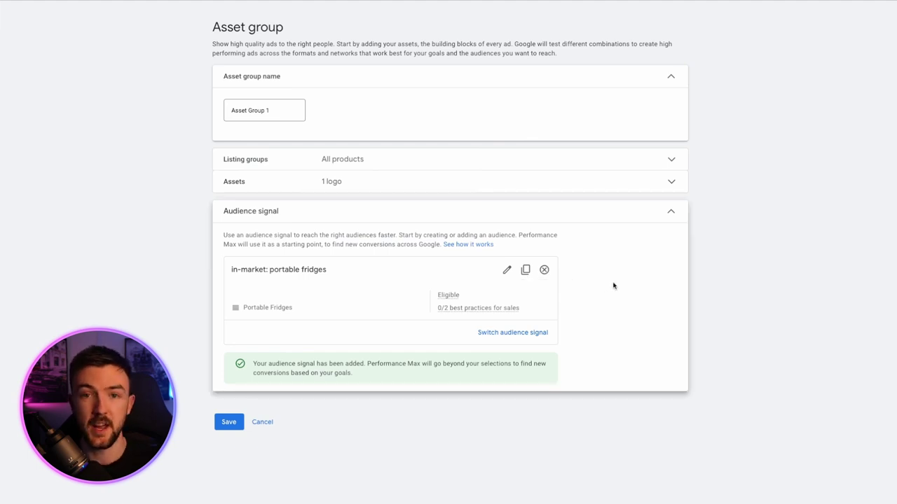
{"action": "left_click", "coordinate": [506, 270]}
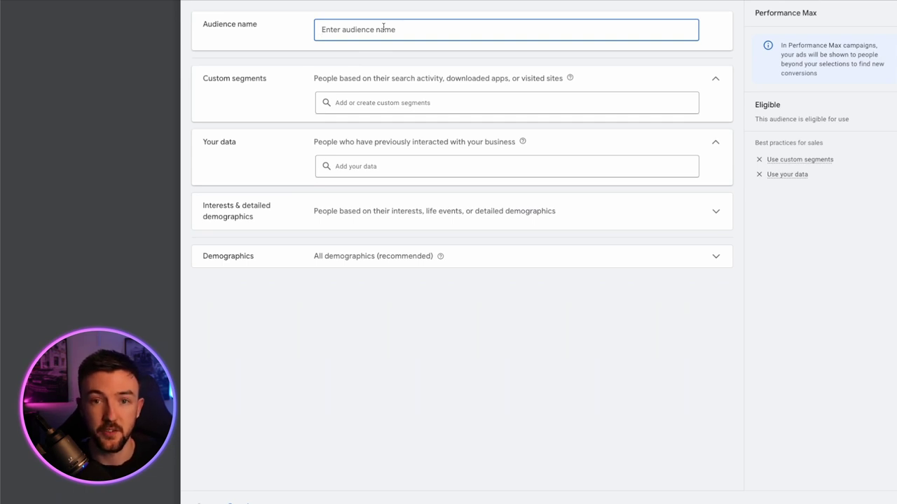
{"action": "type", "text": "KW 1"}
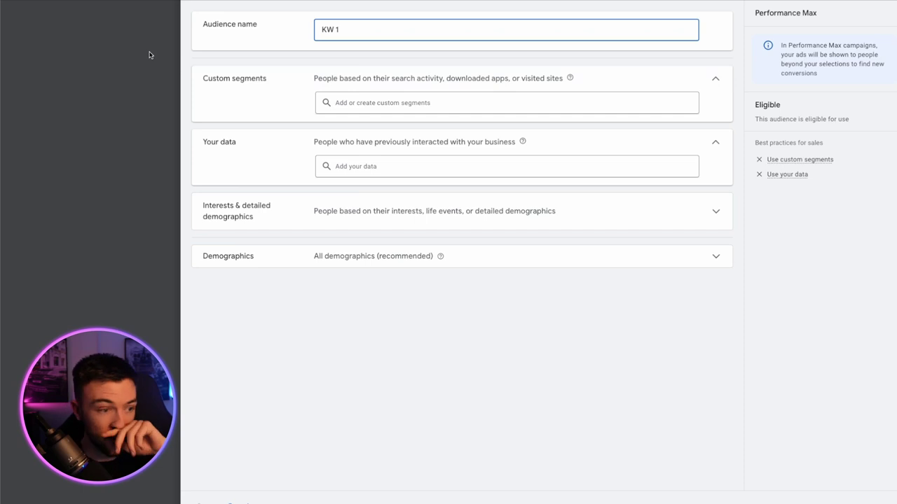
- Start a new custom segment for the audience and name the segment "KW 1"
{"action": "left_click", "coordinate": [362, 103]}
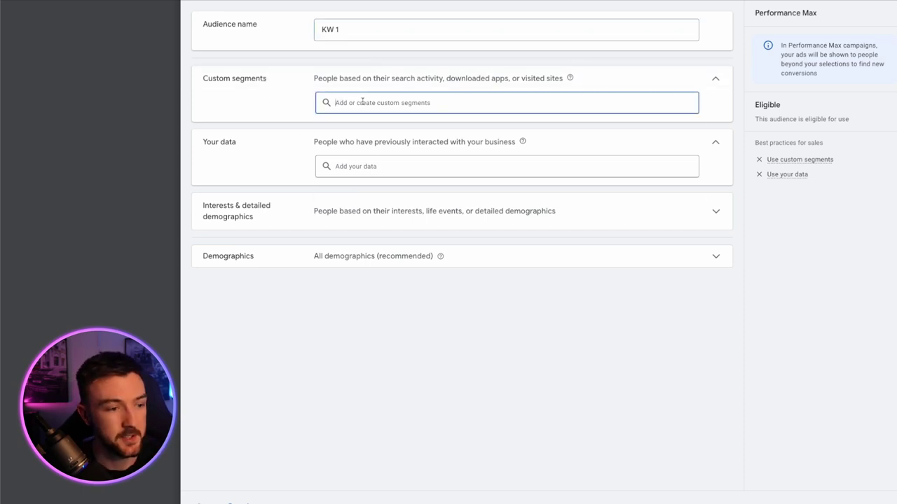
{"action": "left_click", "coordinate": [665, 100]}
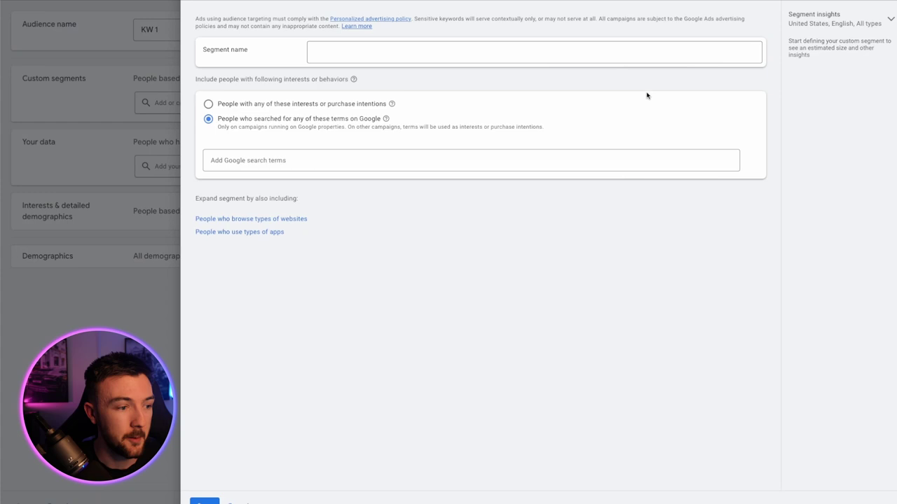
{"action": "left_click", "coordinate": [402, 51]}
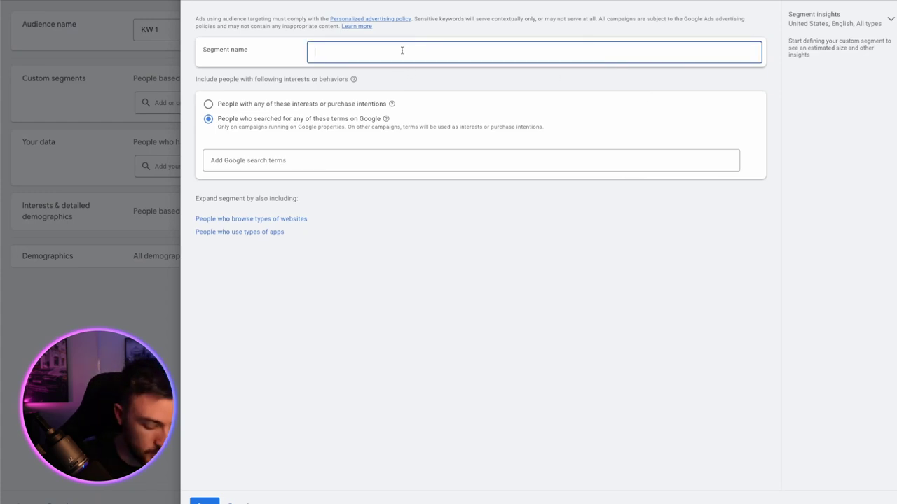
{"action": "type", "text": "KW 1"}
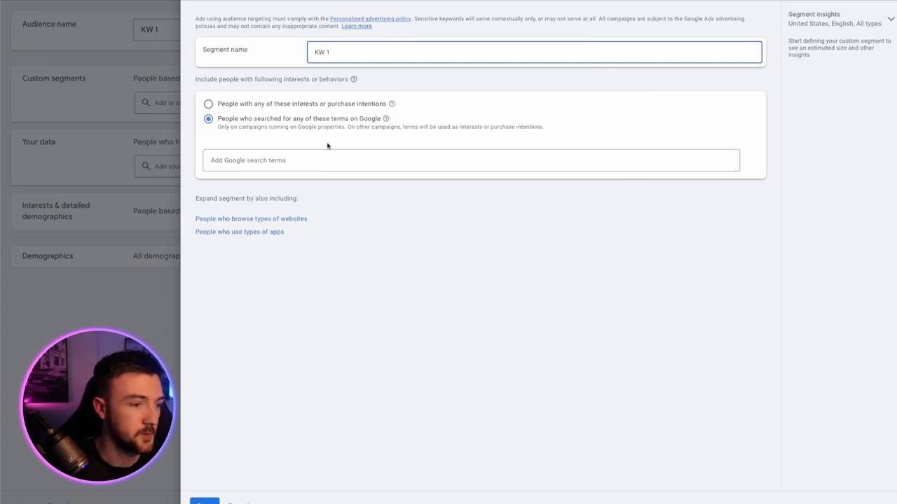
- Add the Google search terms "MINI FRIDGE", "portable fridge", "office fridge" and "small electric fridge" to the custom segment
{"action": "left_click", "coordinate": [308, 161]}
{"action": "type", "text": "mini fridge"}
{"action": "key", "text": "Return"}
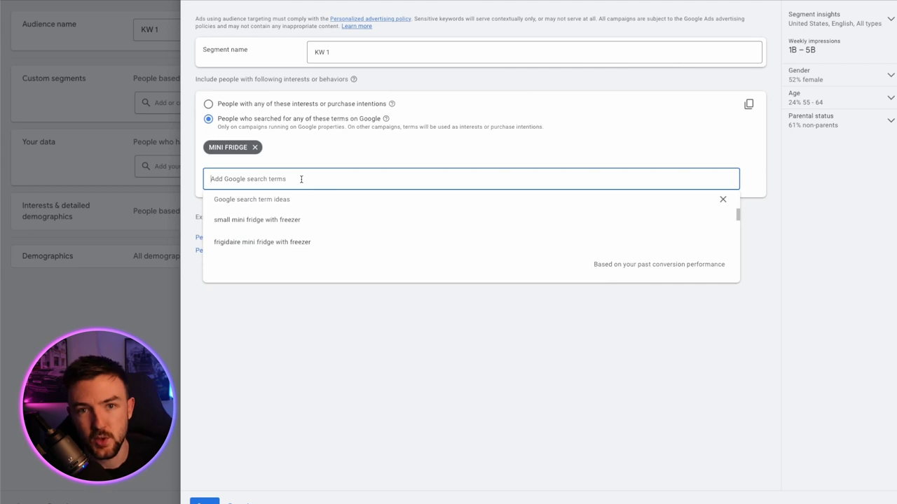
{"action": "type", "text": "portable f"}
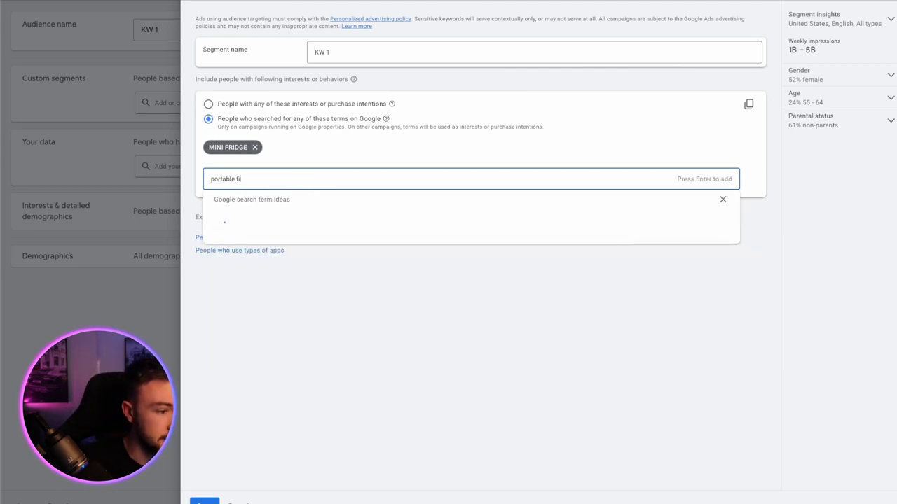
{"action": "type", "text": "ridge"}
{"action": "key", "text": "Return"}
{"action": "type", "text": "f"}
{"action": "key", "text": "BackSpace"}
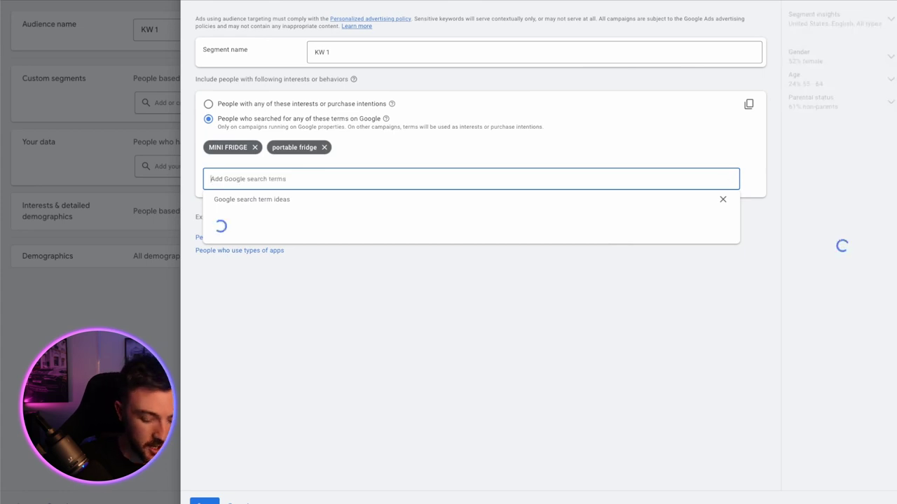
{"action": "type", "text": "office fridge"}
{"action": "key", "text": "Return"}
{"action": "type", "text": "small e"}
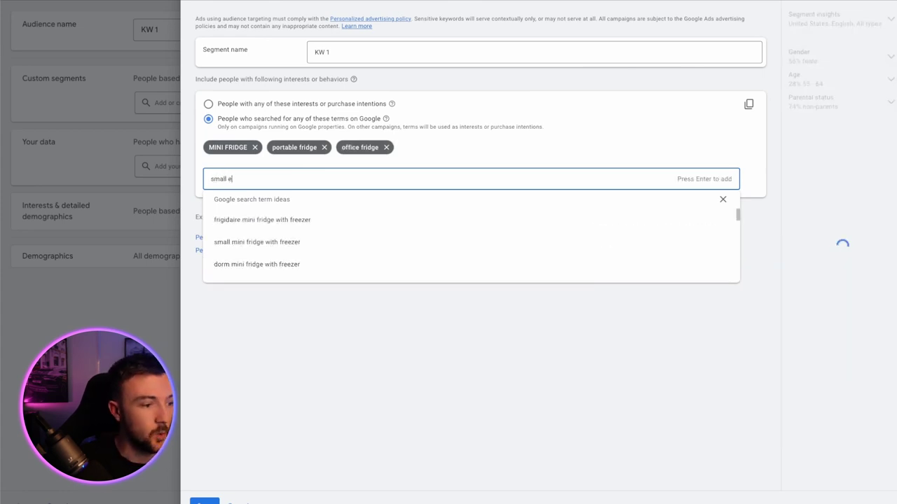
{"action": "type", "text": "lectric fridge"}
{"action": "key", "text": "Return"}
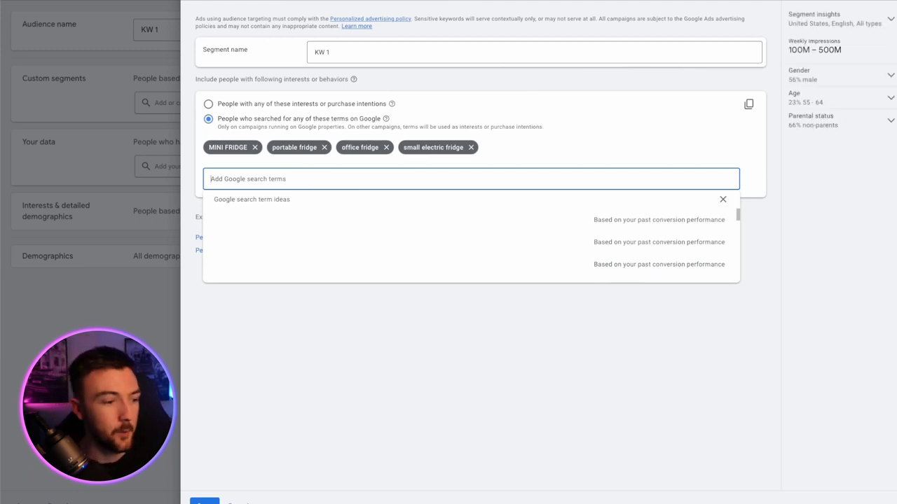
- Save the KW 1 custom segment and save the audience as the asset group's audience signal
{"action": "left_click", "coordinate": [363, 339]}
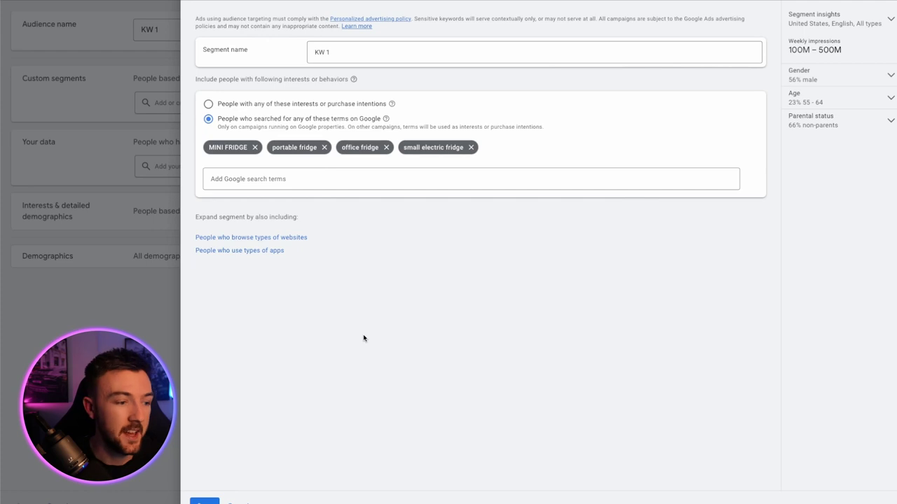
{"action": "left_click", "coordinate": [203, 502]}
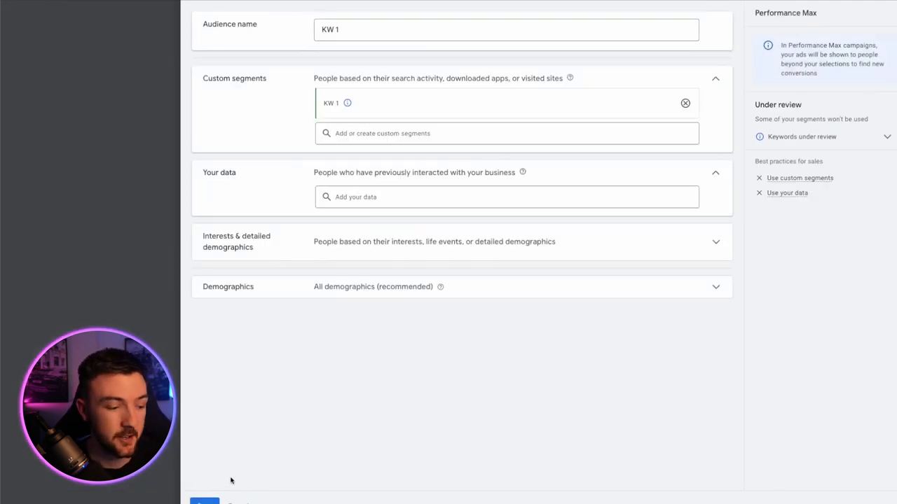
{"action": "left_click", "coordinate": [204, 502]}
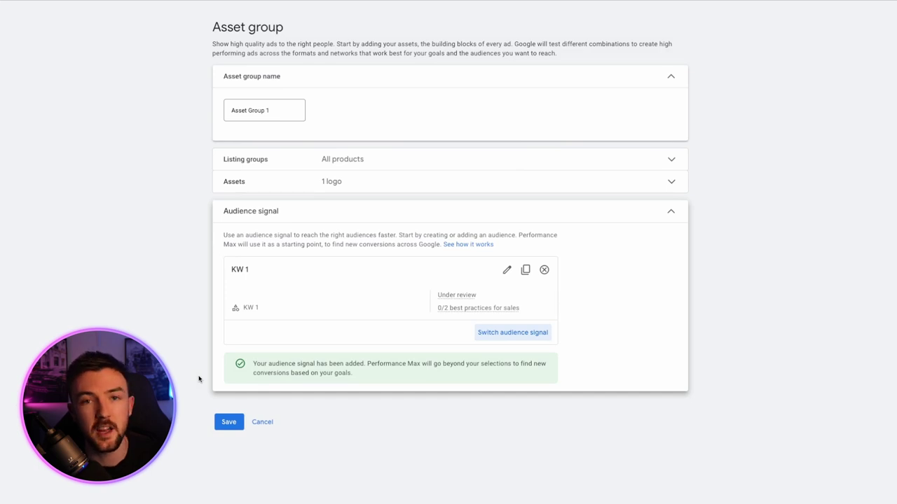